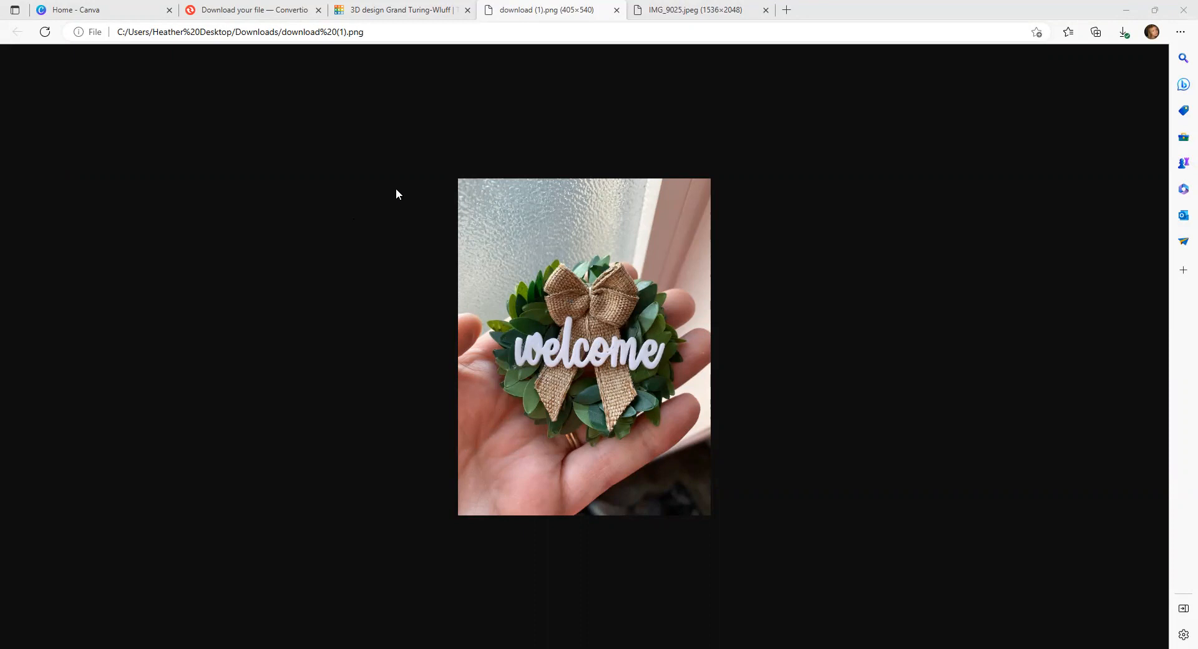
# Switch to the Tinkercad design, place a Text shape on the workplane and check its available fonts
pyautogui.click(380, 11)
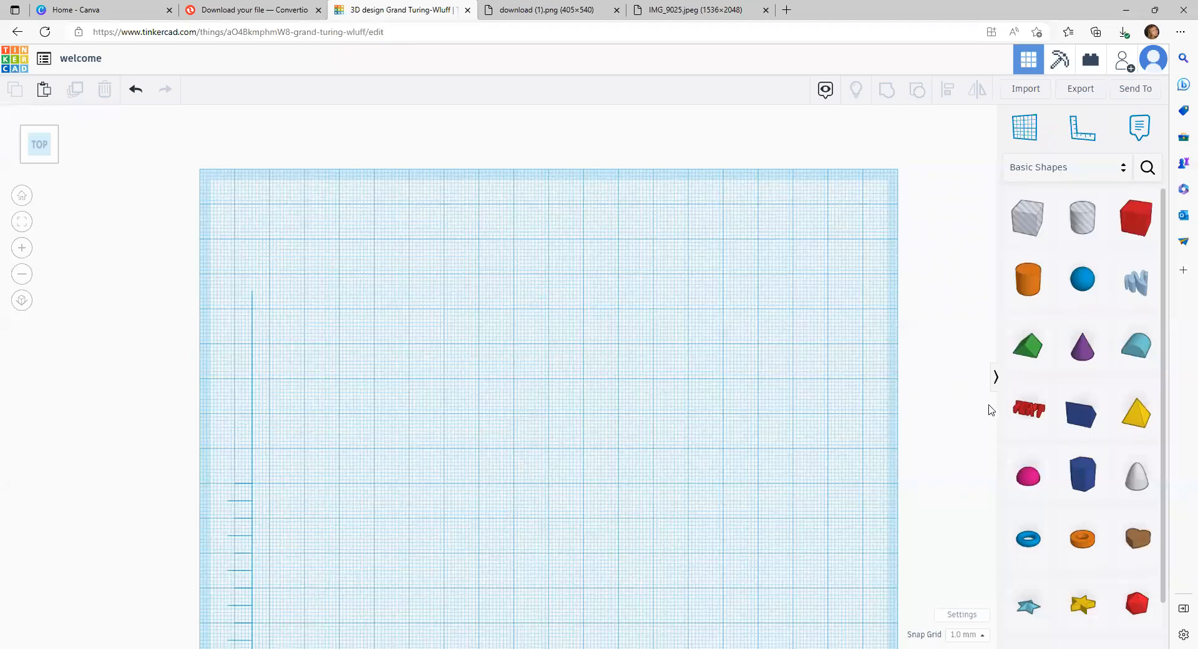
pyautogui.moveTo(1033, 413); pyautogui.dragTo(399, 307)
pyautogui.click(970, 265)
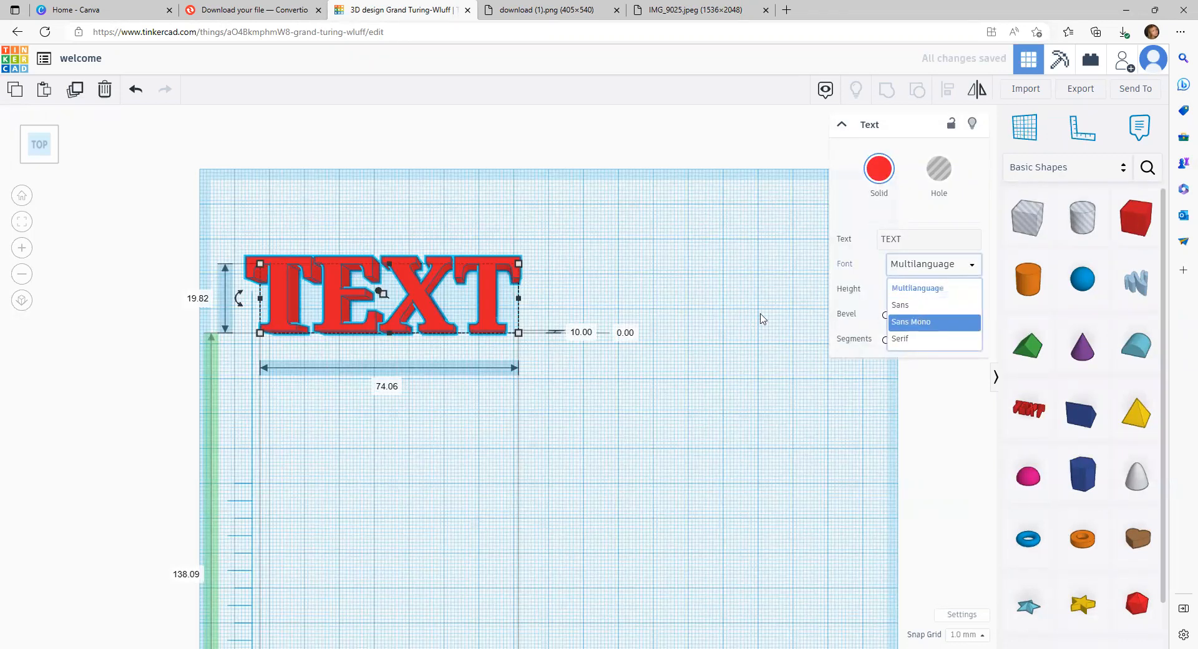
pyautogui.click(563, 284)
# Examine the lettering in the reference photos of the miniature hi and welcome signs
pyautogui.click(636, 8)
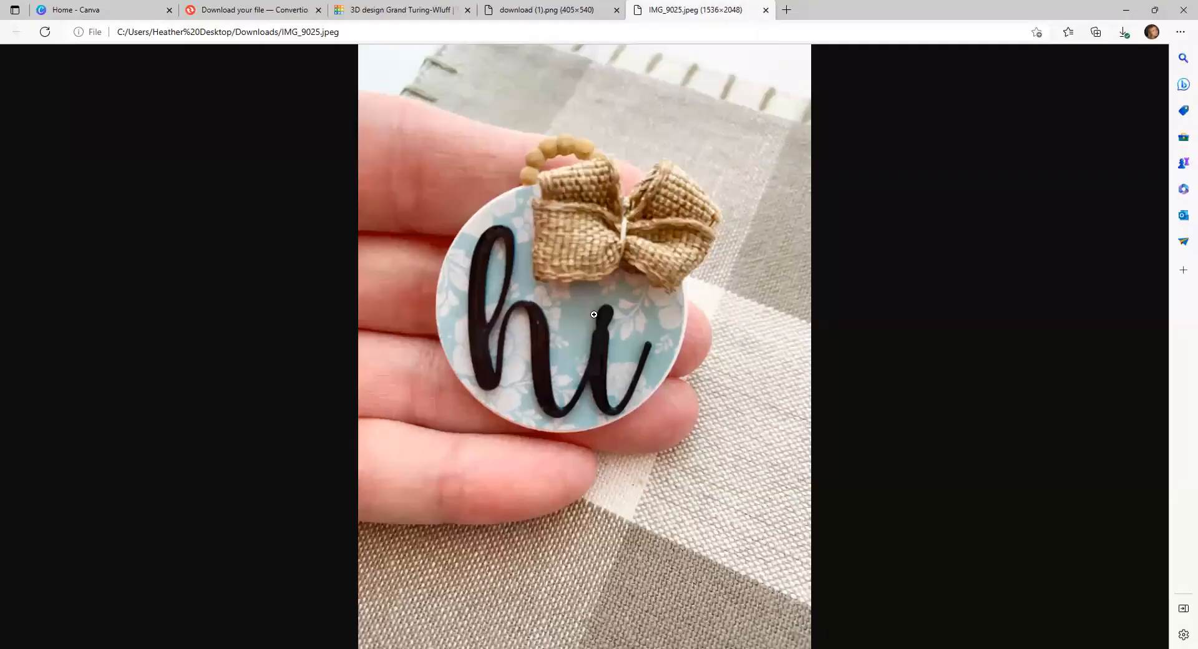
pyautogui.click(527, 7)
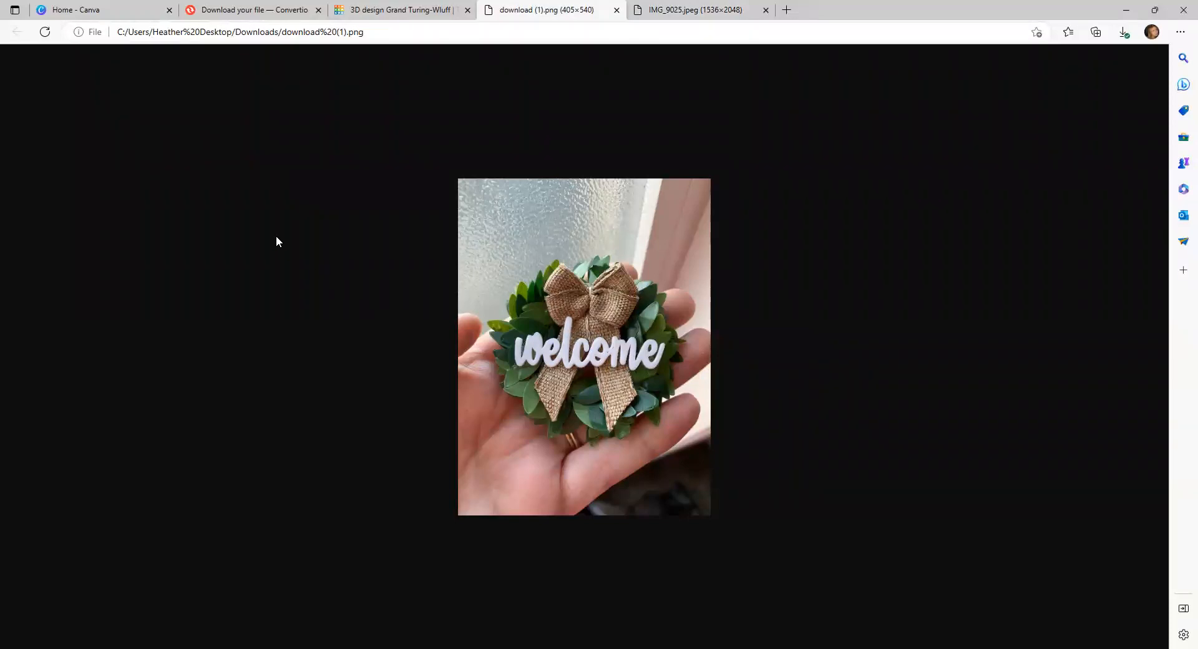
pyautogui.click(368, 14)
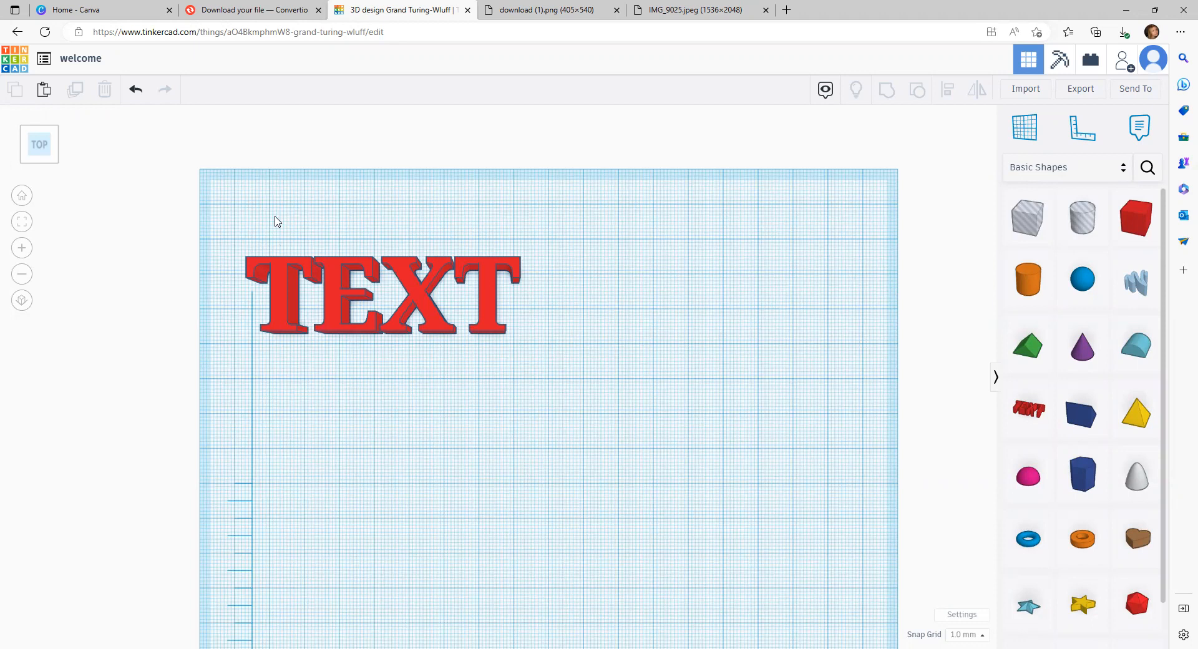
# Switch to Canva and create a new custom-size design 5 in wide and 2 in high
pyautogui.click(90, 9)
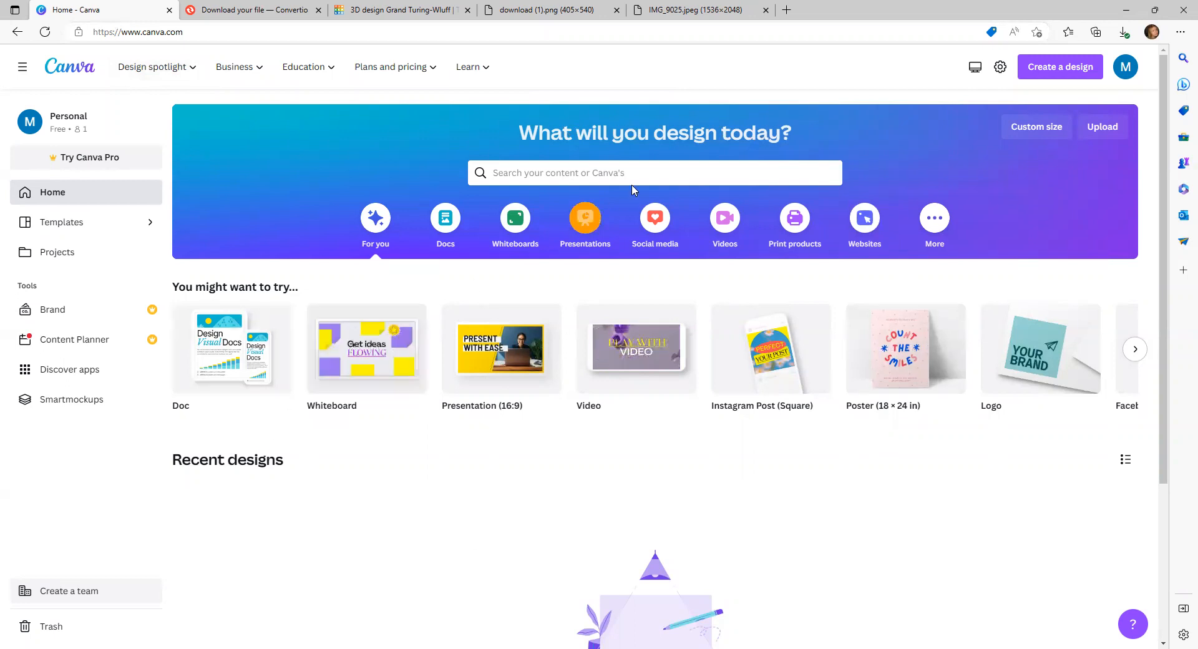
pyautogui.click(1024, 133)
pyautogui.click(1001, 183)
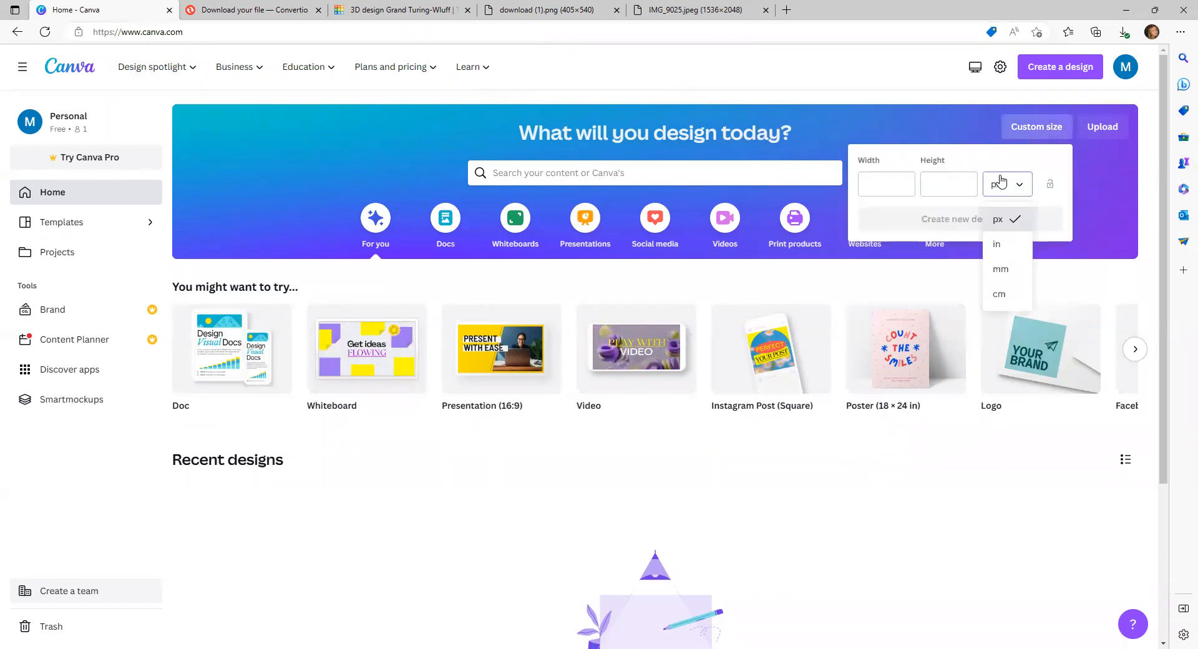
pyautogui.click(1001, 243)
pyautogui.click(914, 190)
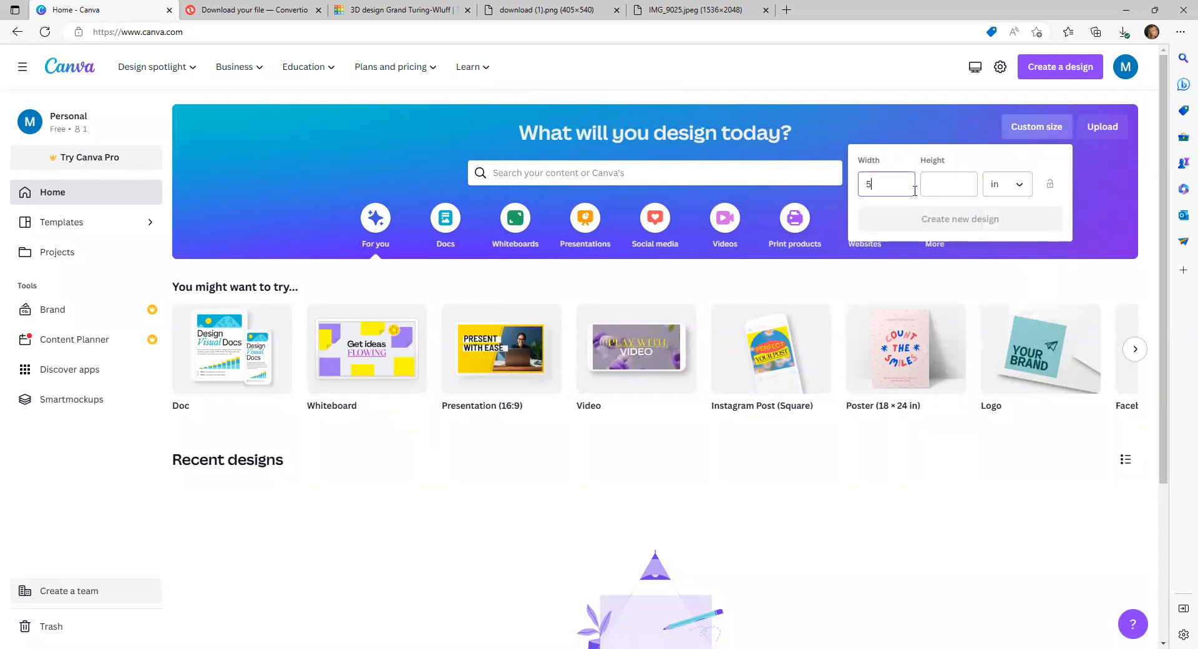
pyautogui.click(956, 183)
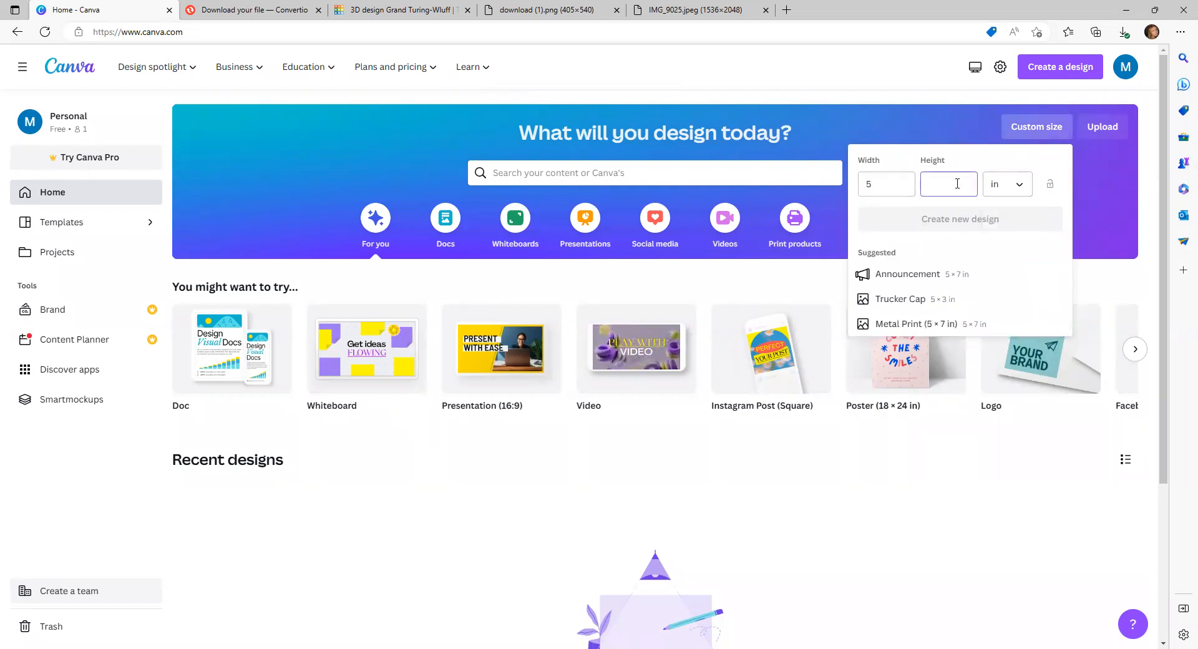
pyautogui.write('2')
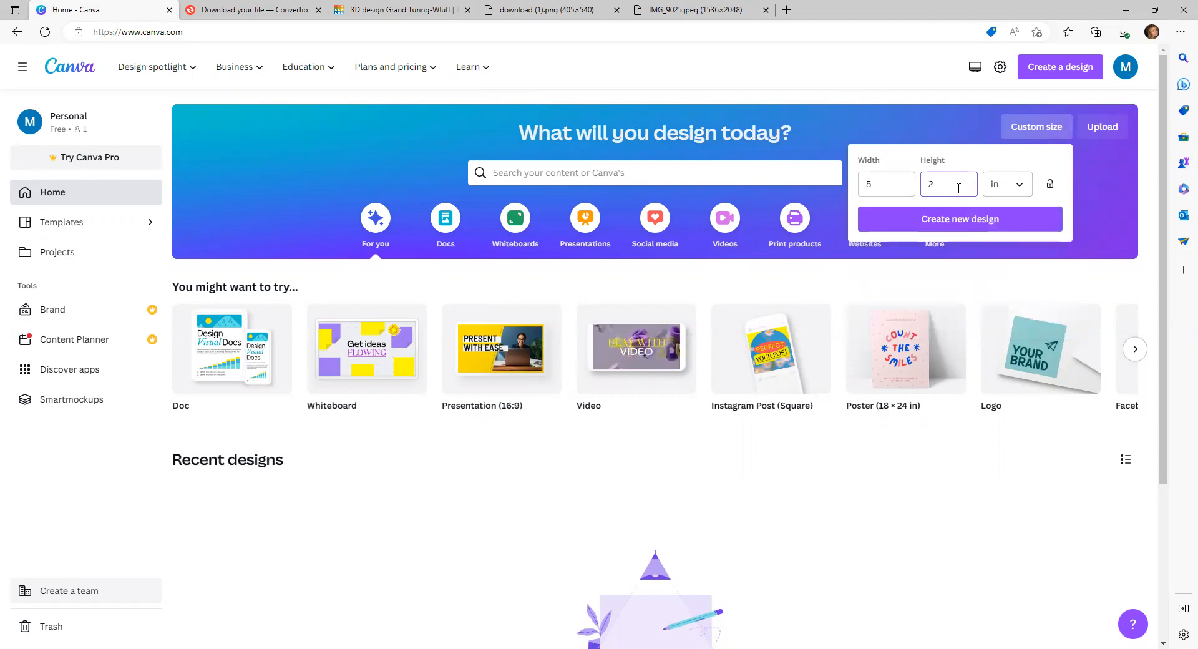
pyautogui.click(962, 222)
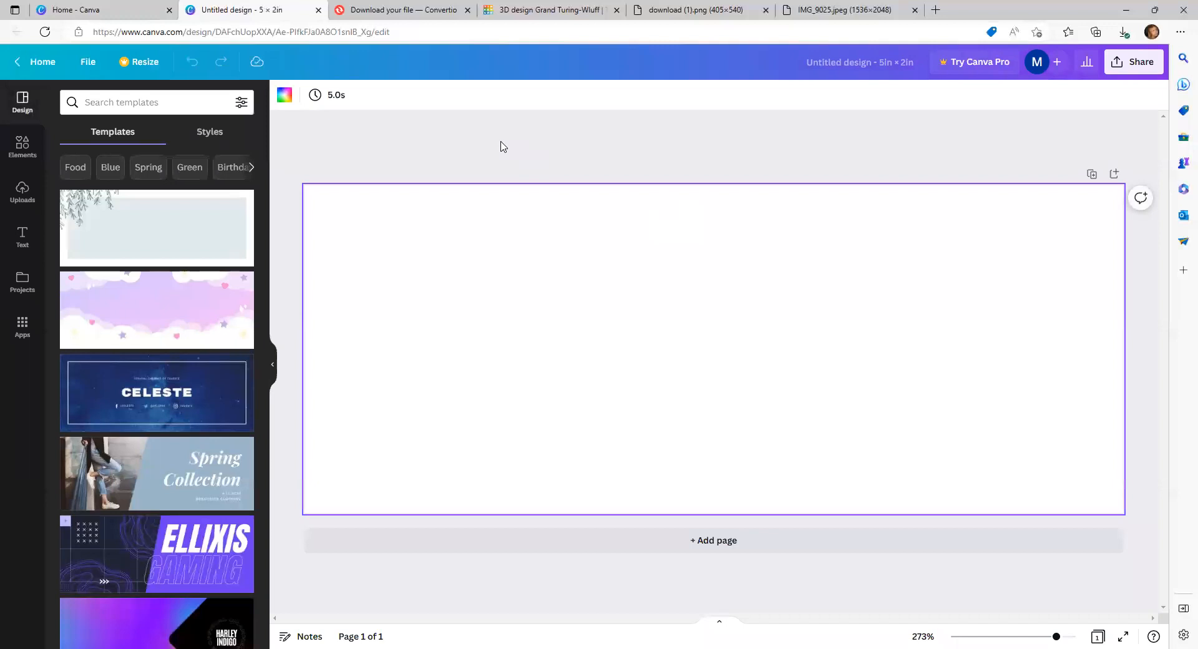
# Add a heading to the blank page and clear its placeholder text
pyautogui.click(25, 236)
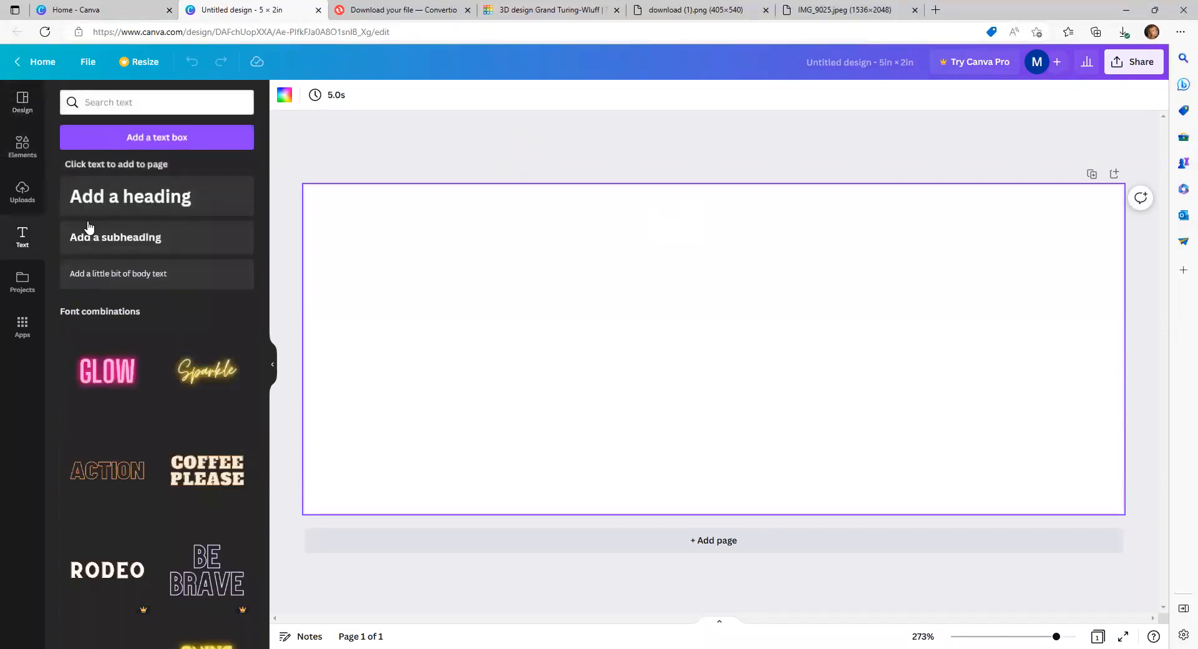
pyautogui.click(142, 201)
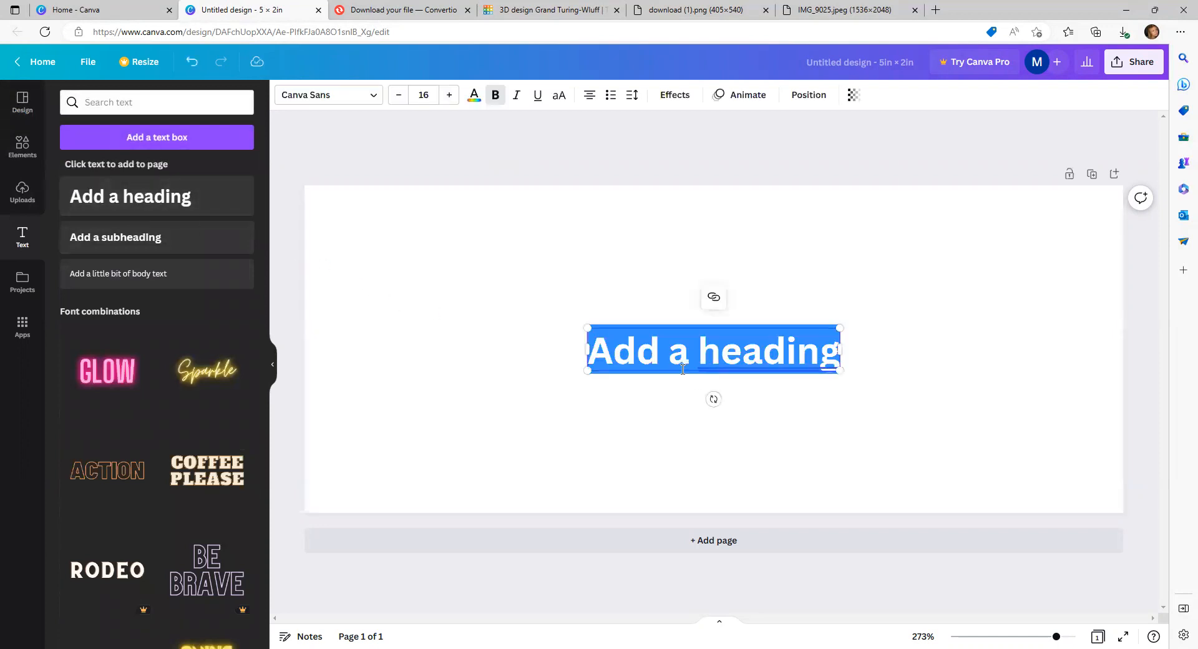
pyautogui.click(836, 360)
pyautogui.doubleClick(837, 354)
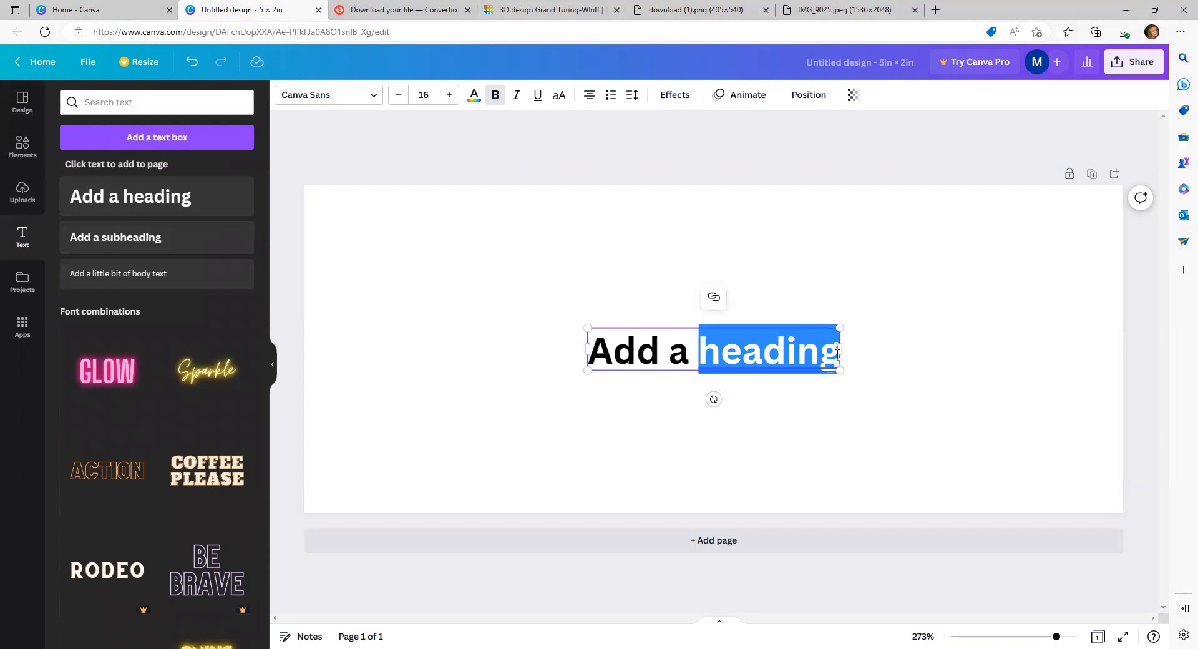
pyautogui.press('BackSpace')
pyautogui.press('BackSpace')
pyautogui.press('BackSpace')
pyautogui.press('BackSpace')
pyautogui.press('BackSpace')
pyautogui.press('BackSpace')
pyautogui.press('BackSpace')
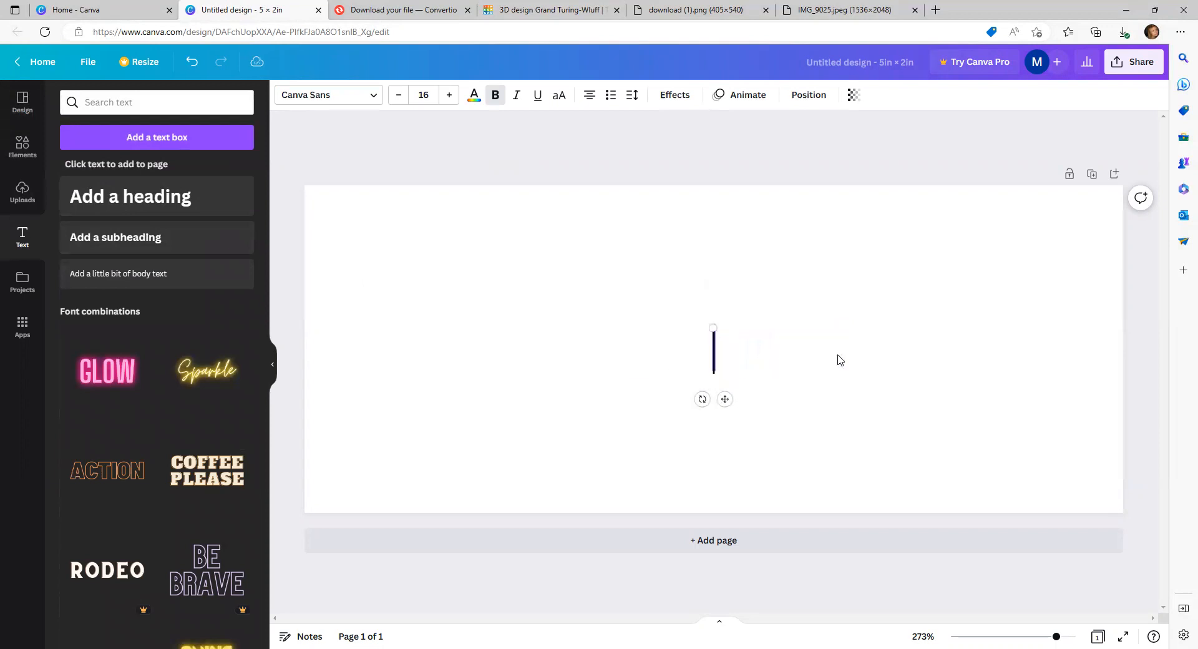
# Enter "welcome" as the heading text and enlarge it to about size 74 across the page
pyautogui.write('ew')
pyautogui.press('BackSpace')
pyautogui.press('BackSpace')
pyautogui.hotkey('ctrl', 'b')
pyautogui.write('welco')
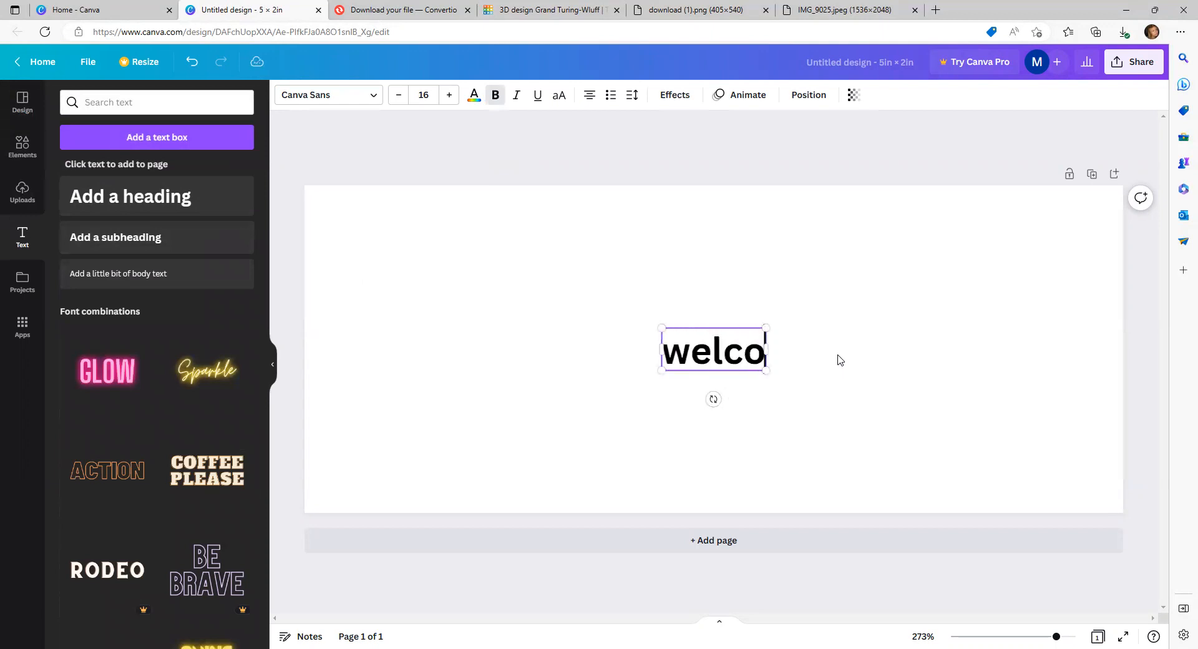
pyautogui.write('me')
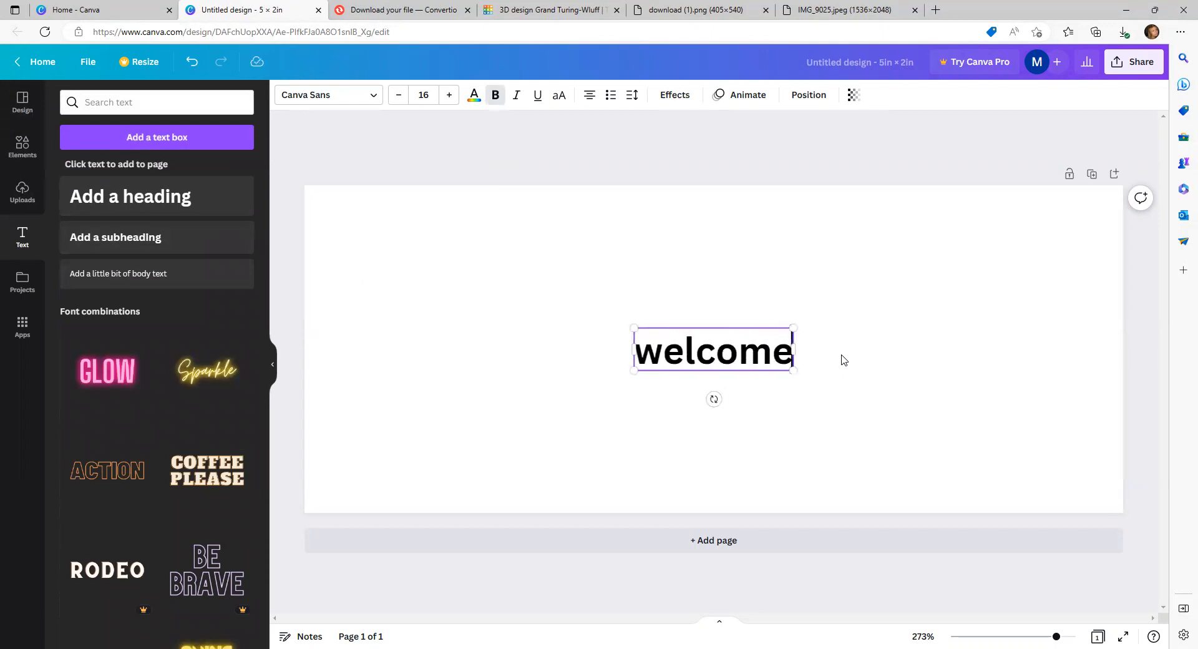
pyautogui.moveTo(634, 370); pyautogui.dragTo(366, 441)
pyautogui.moveTo(793, 327); pyautogui.dragTo(1102, 247)
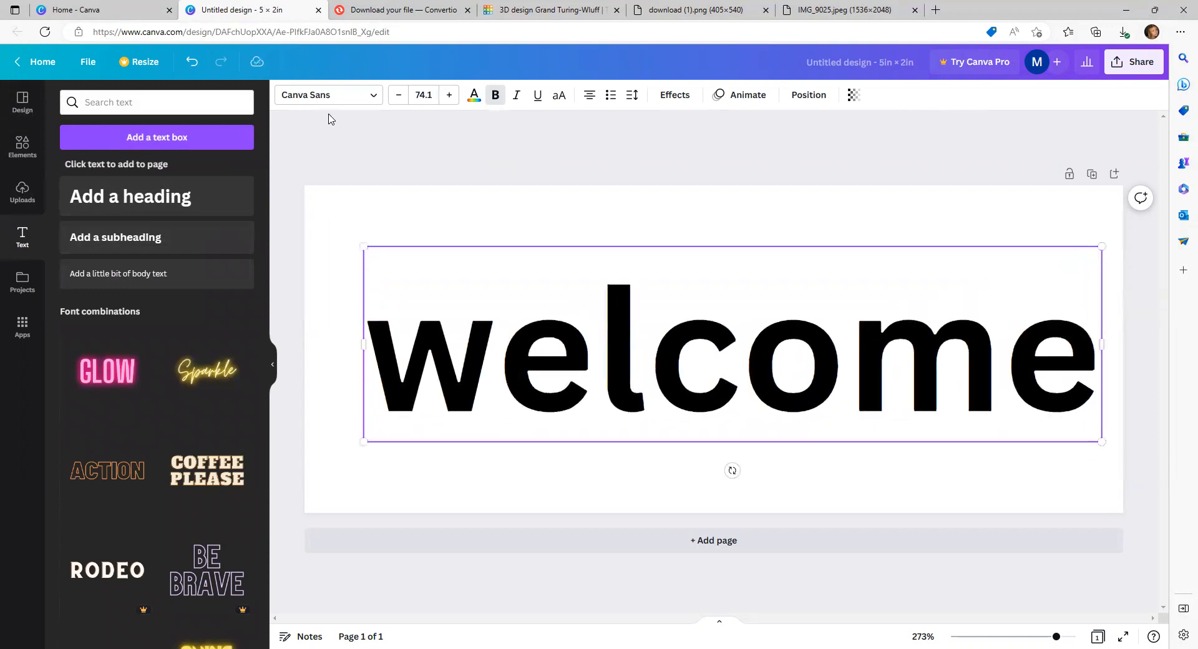
# Search the fonts for "script" and try Clicker Script, Euphoria Script and Eyesome Script on the welcome text
pyautogui.click(375, 97)
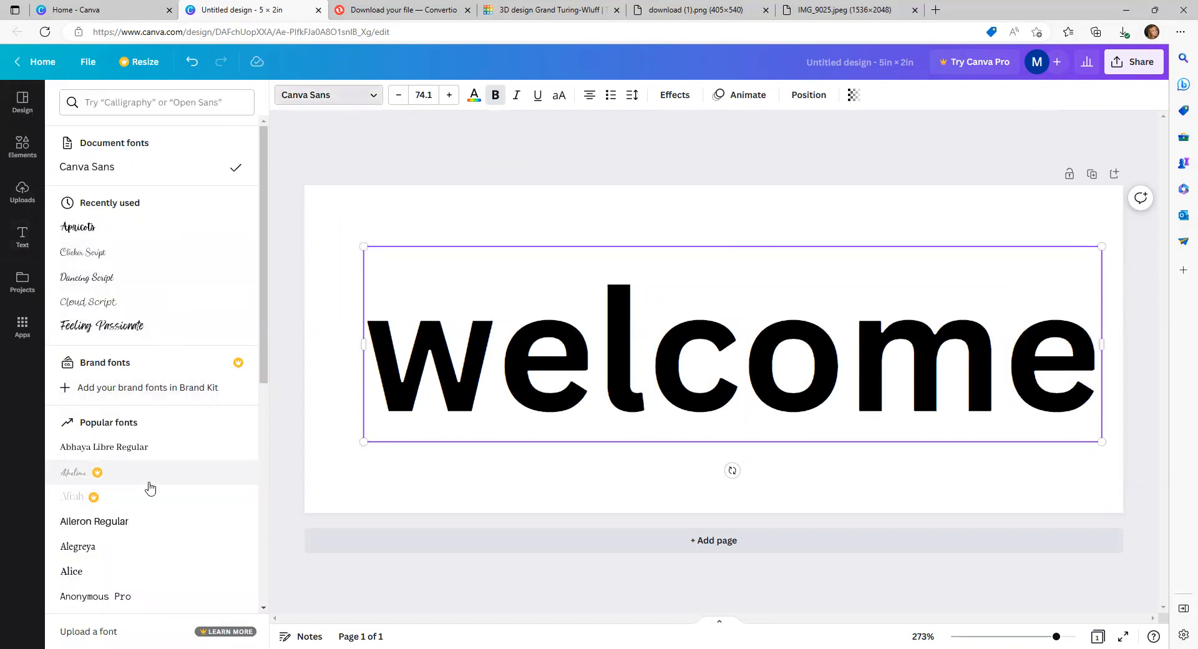
pyautogui.click(125, 105)
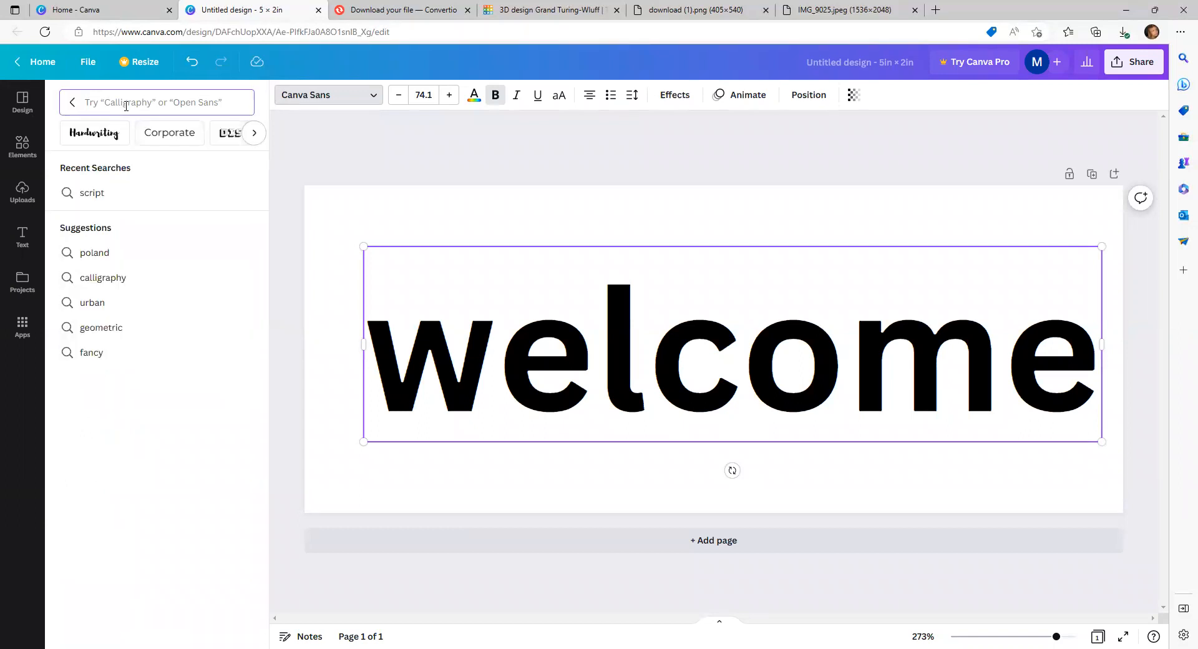
pyautogui.write('scr')
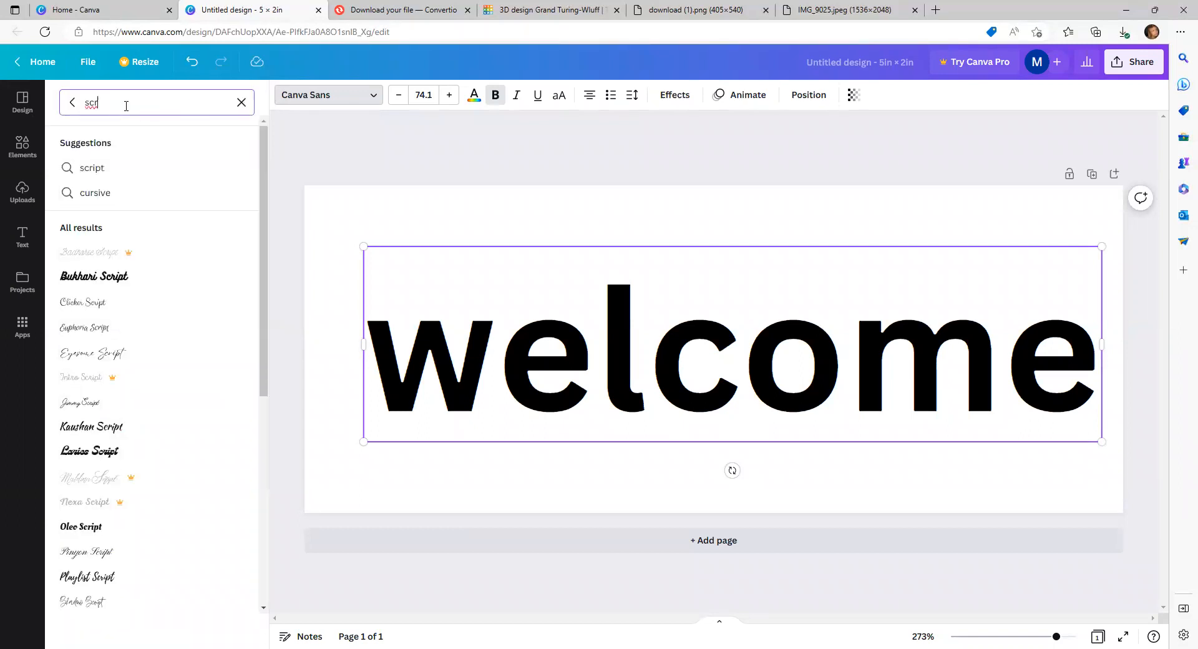
pyautogui.write('ipt')
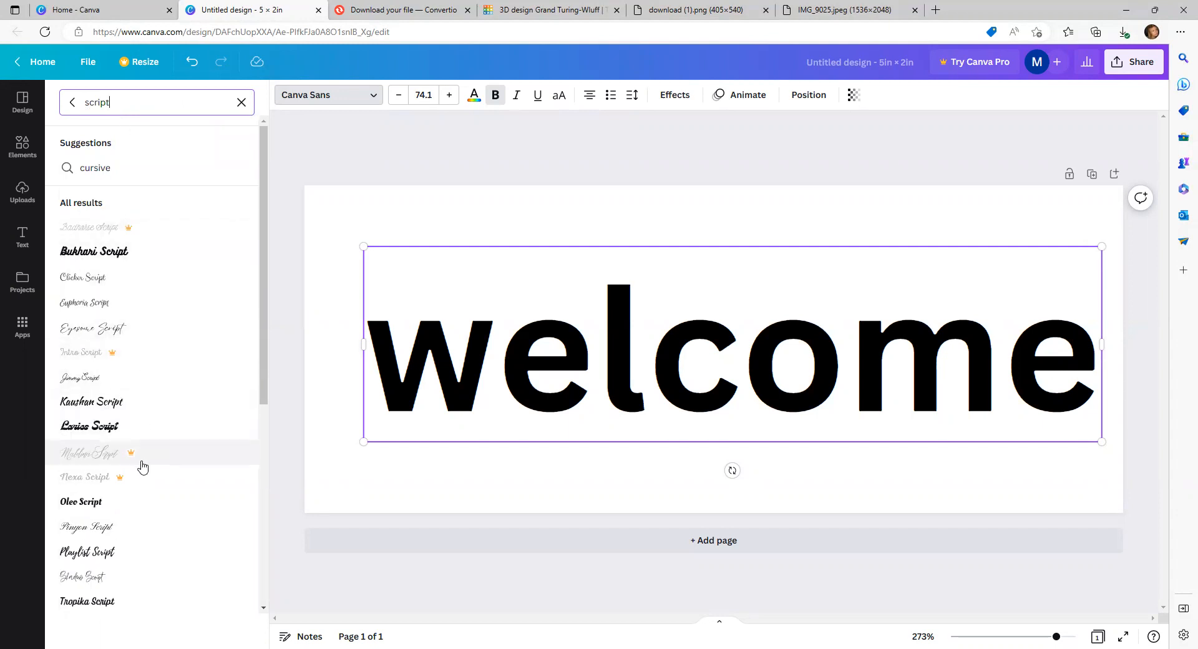
pyautogui.click(123, 277)
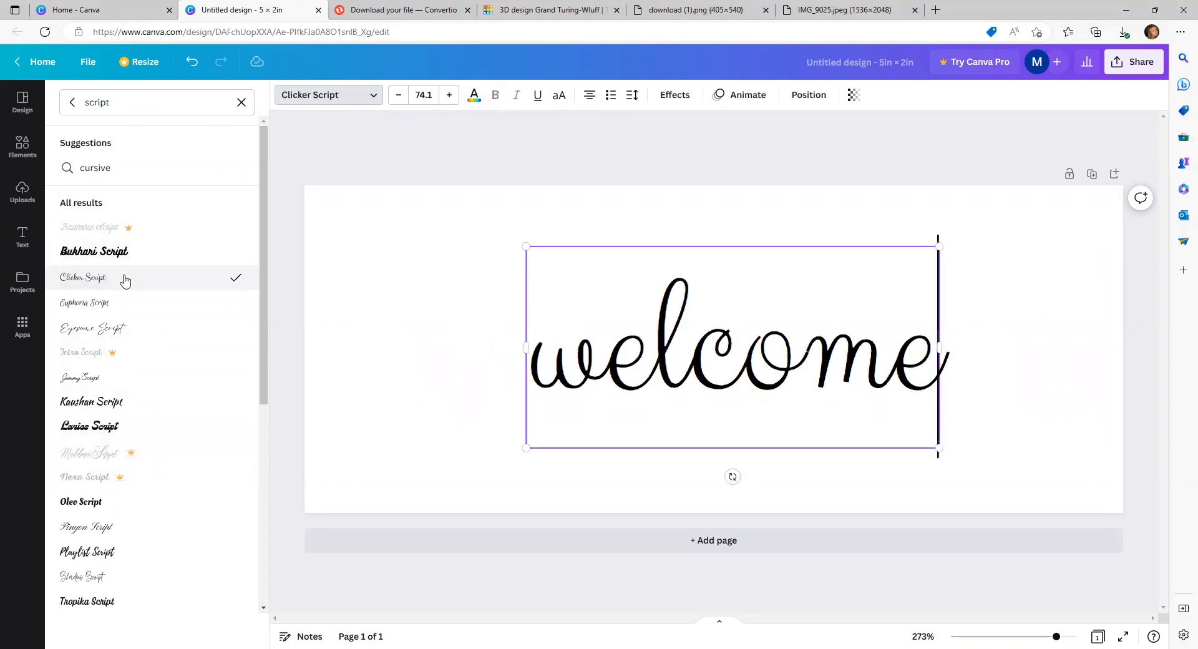
pyautogui.click(120, 303)
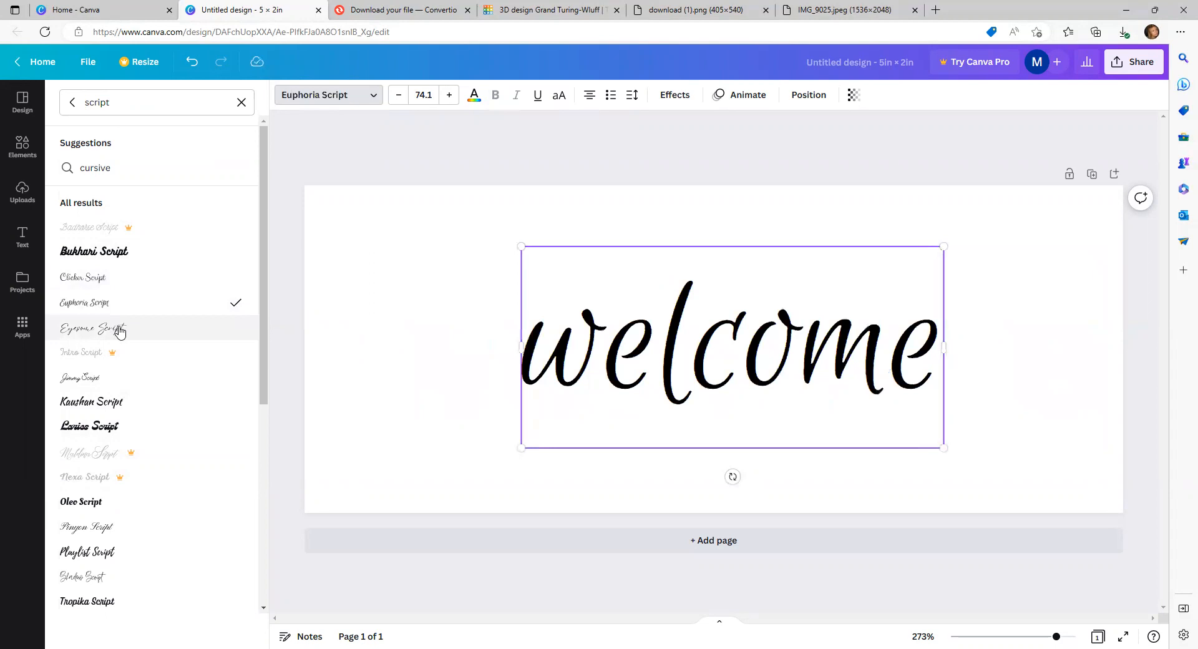
pyautogui.click(118, 336)
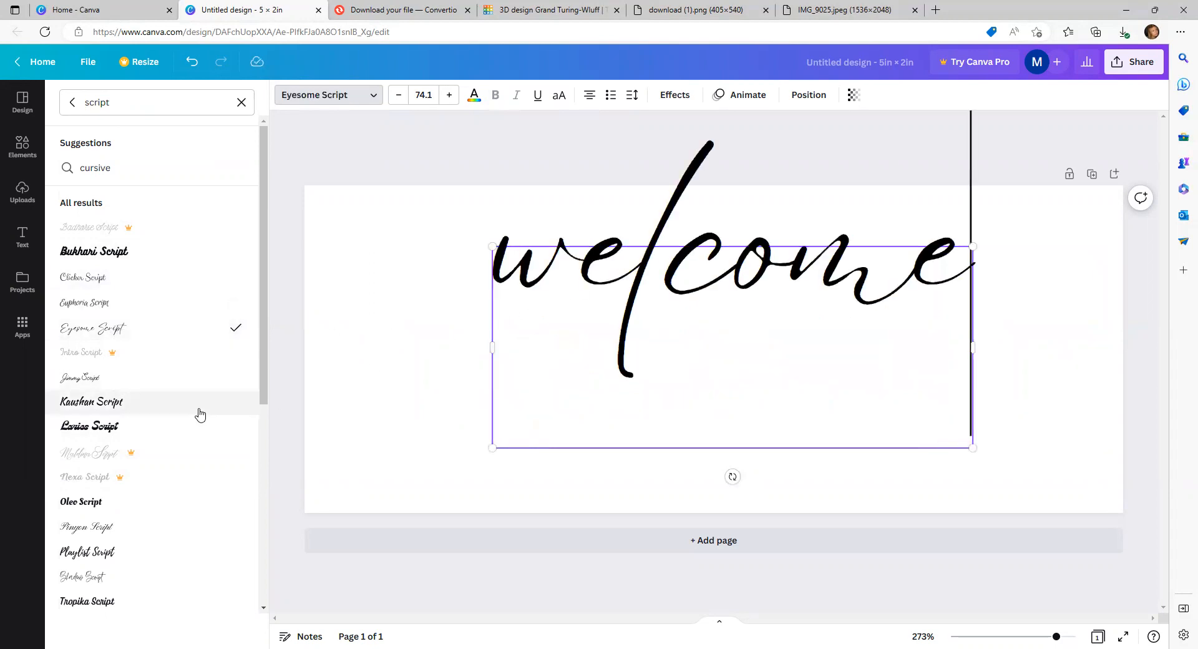
# Try Jimmy Script, Playlist Script, Shadow Script, Tropika Script and AyrSaturday Night Script on the welcome text
pyautogui.scroll(-2, 262, 380)
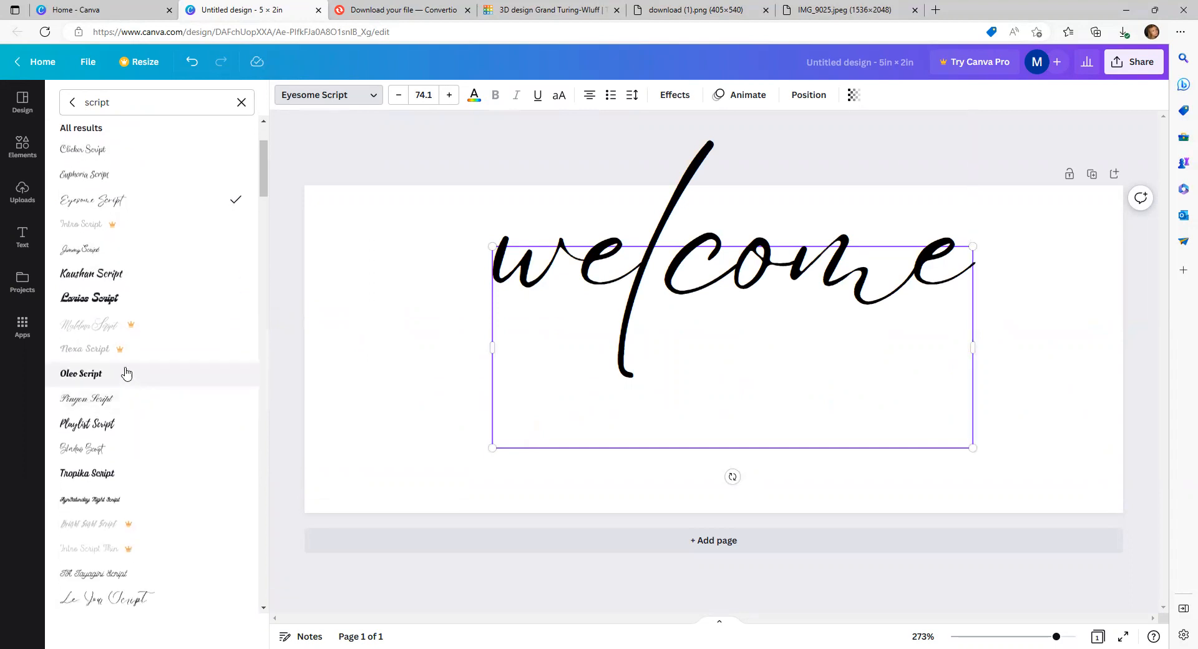
pyautogui.click(88, 249)
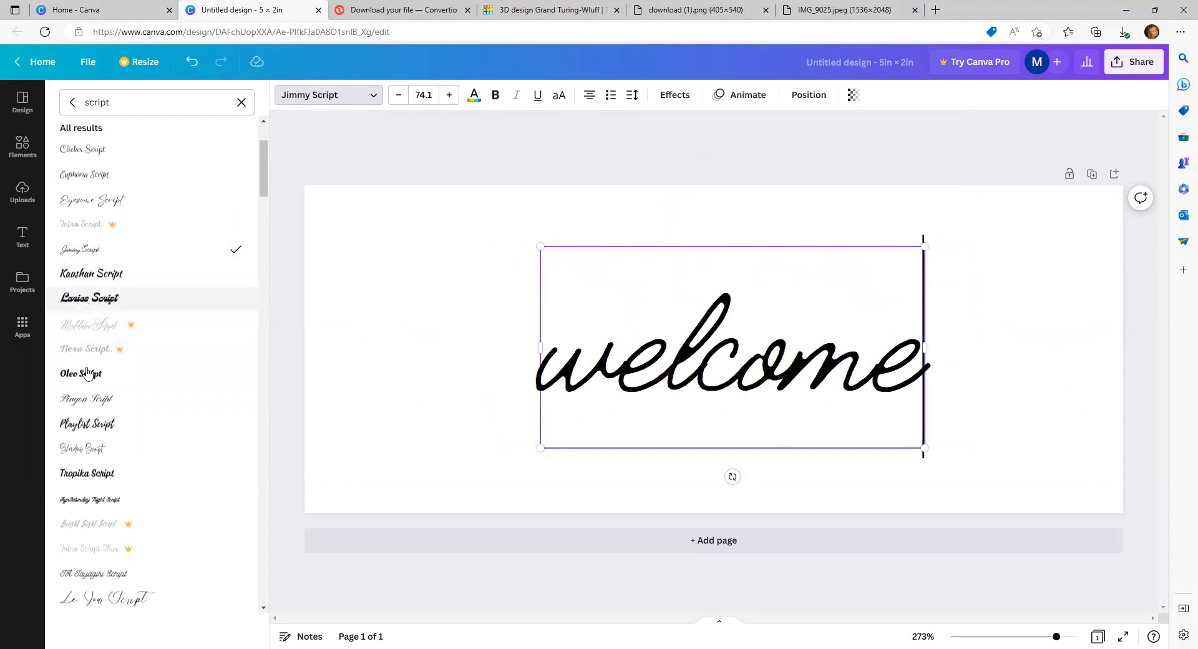
pyautogui.click(87, 428)
pyautogui.click(89, 446)
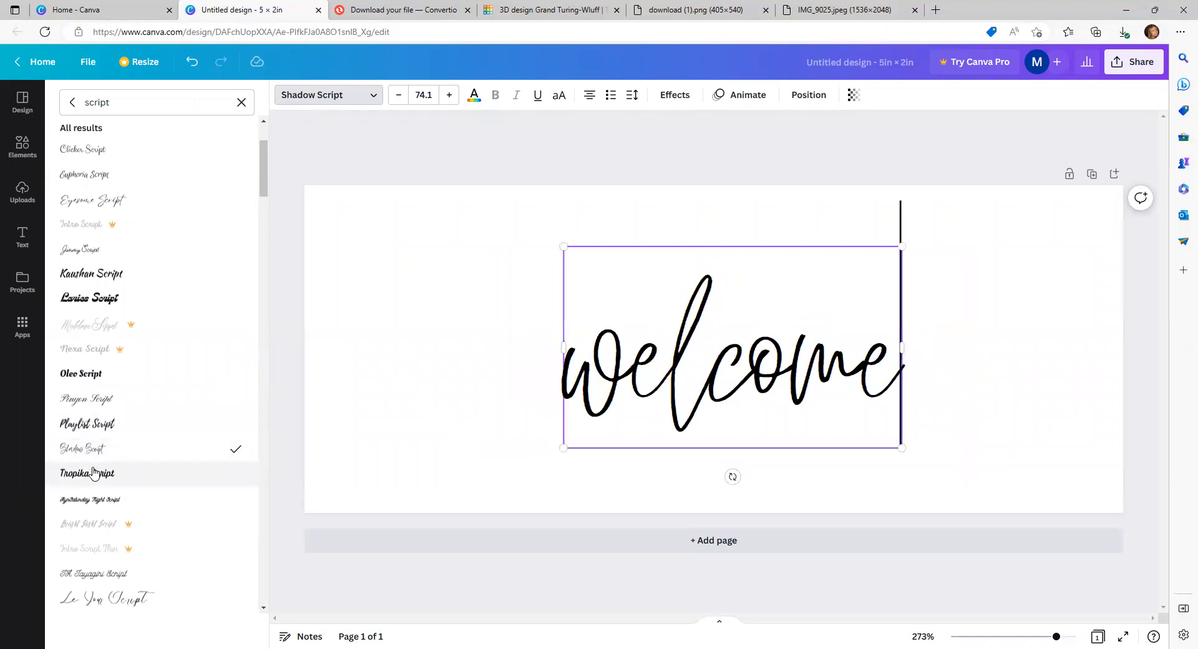
pyautogui.click(92, 472)
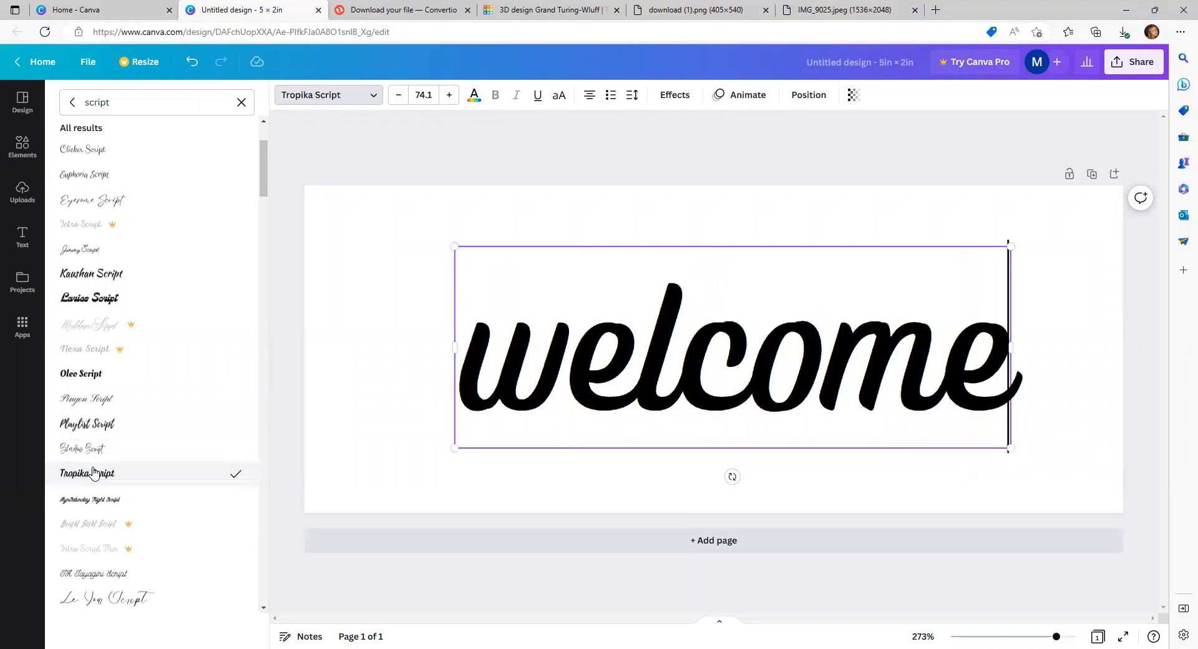
pyautogui.click(103, 501)
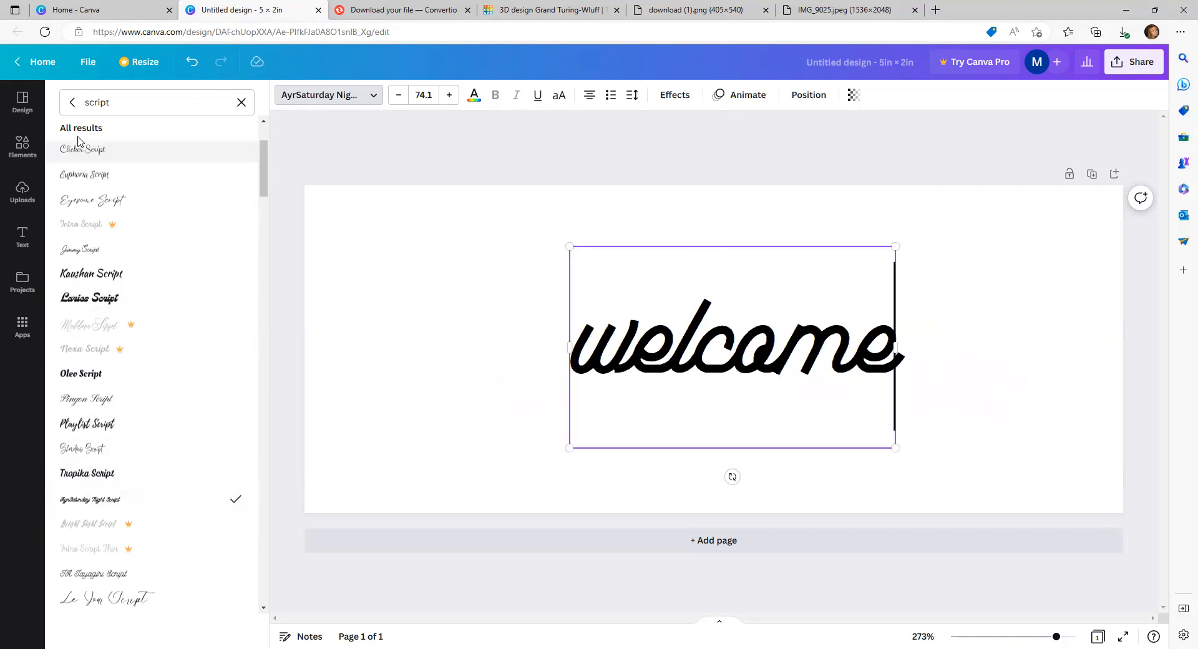
# Apply the recently used Apricots font to the welcome text and enlarge it to size 100 to nearly fill the page
pyautogui.click(73, 102)
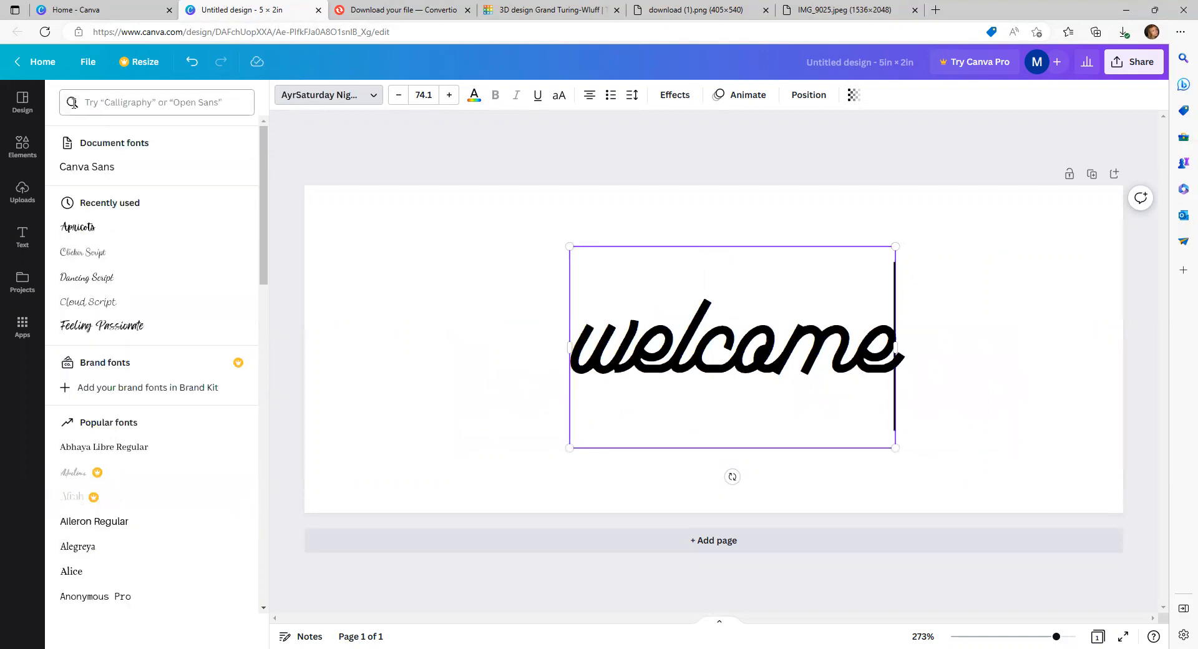
pyautogui.click(86, 236)
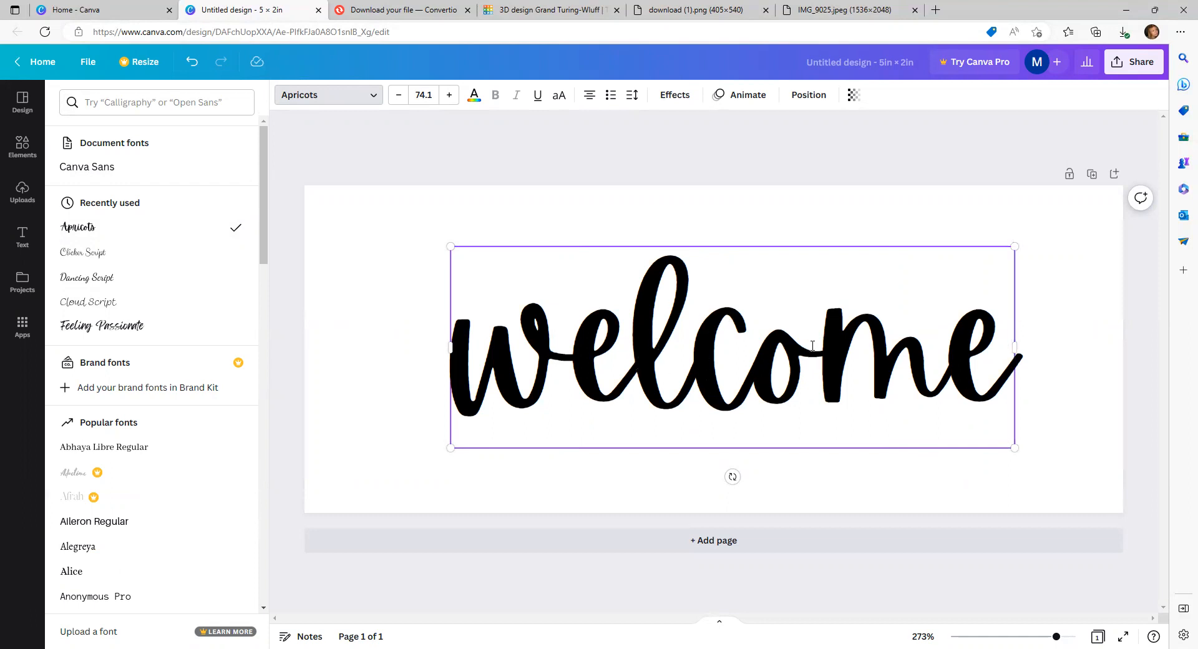
pyautogui.moveTo(451, 246); pyautogui.dragTo(335, 215)
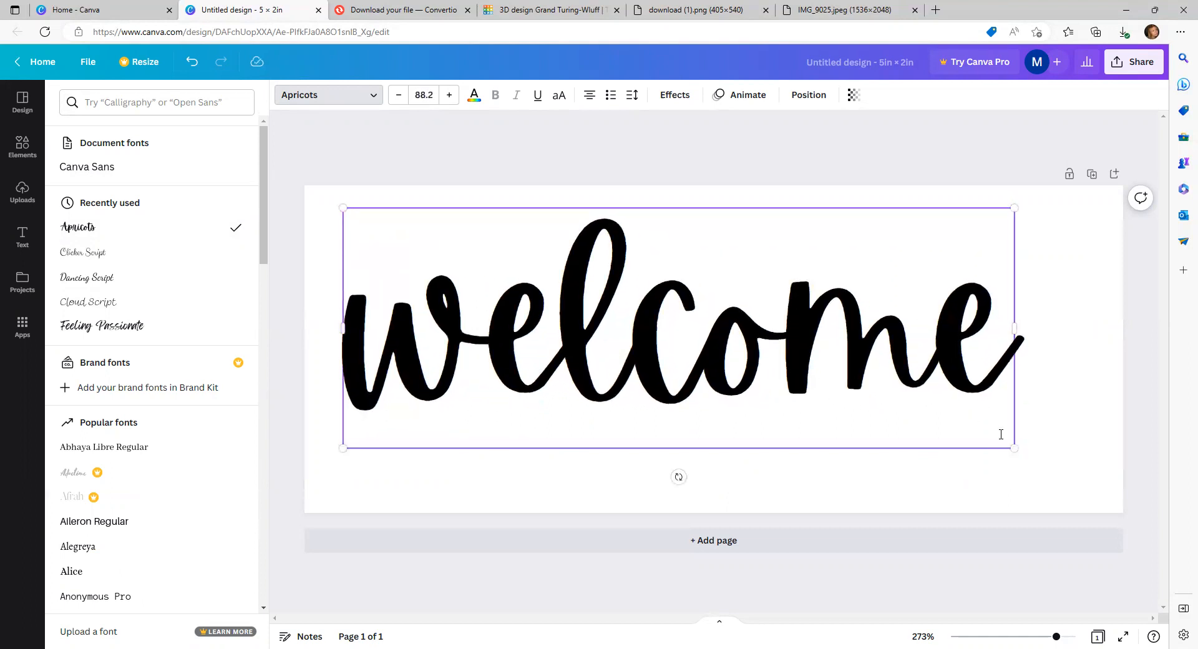
pyautogui.moveTo(1011, 448); pyautogui.dragTo(1107, 481)
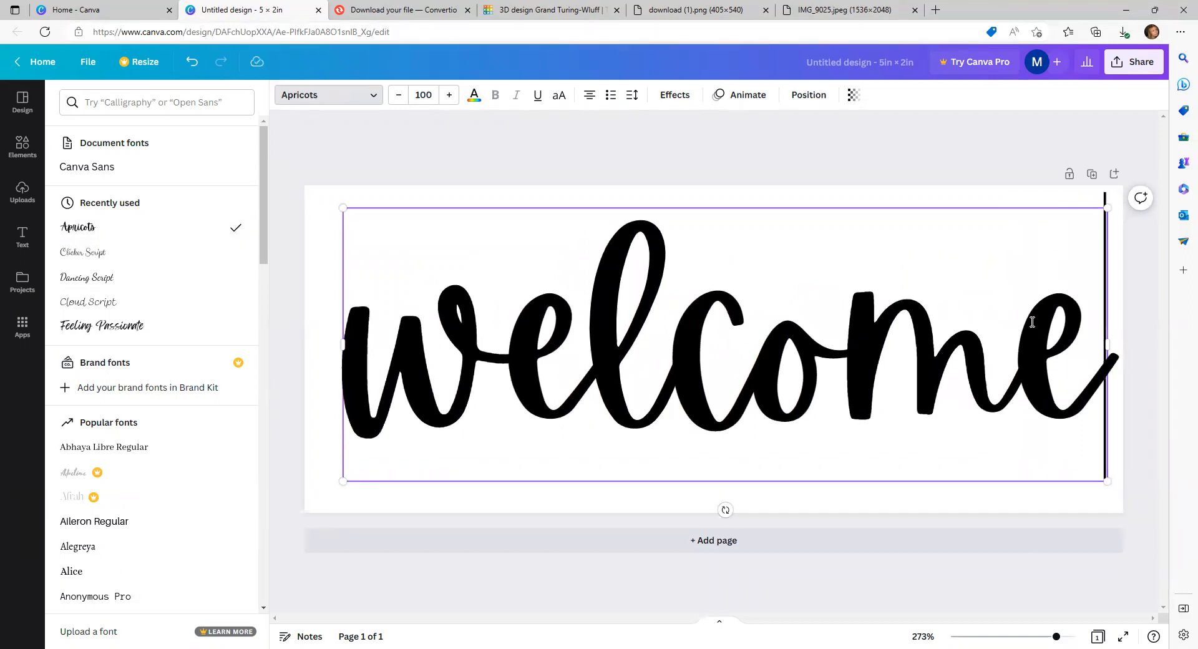
pyautogui.press('Escape')
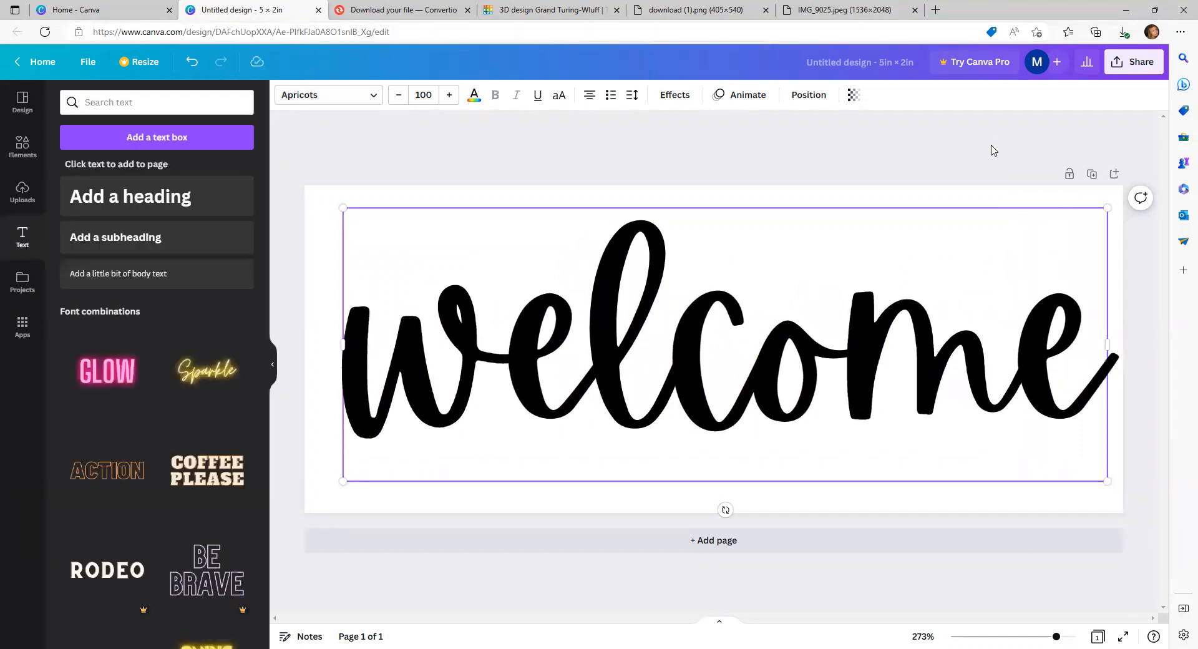
# Download the welcome design as a PNG file
pyautogui.click(1127, 73)
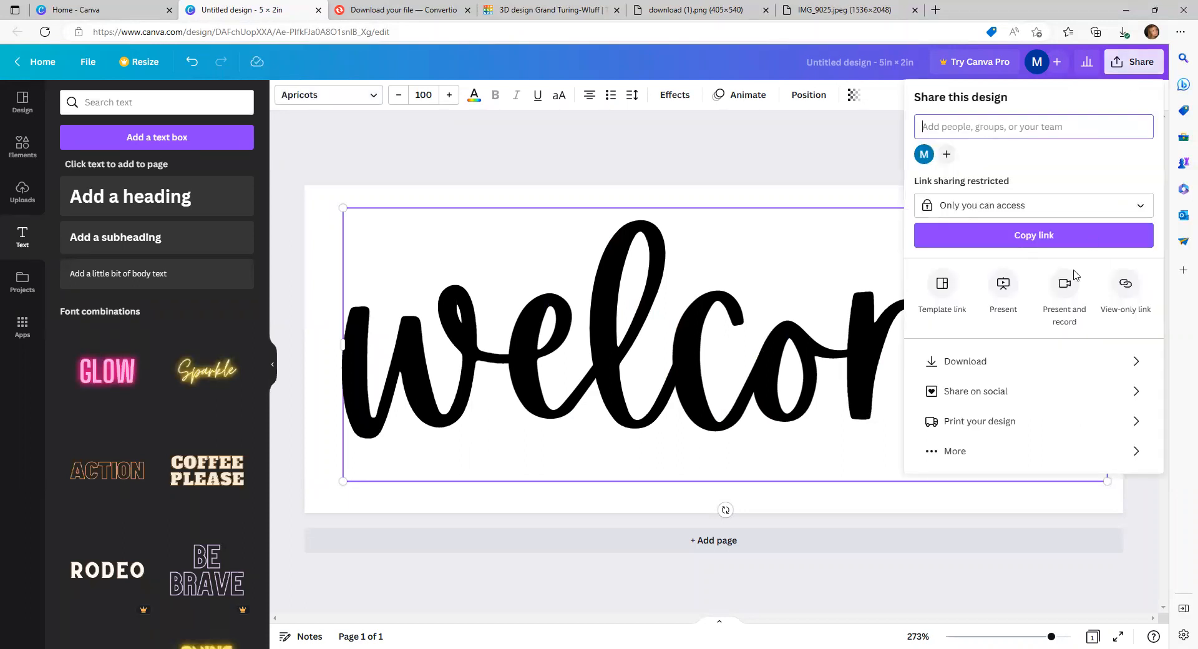
pyautogui.click(945, 375)
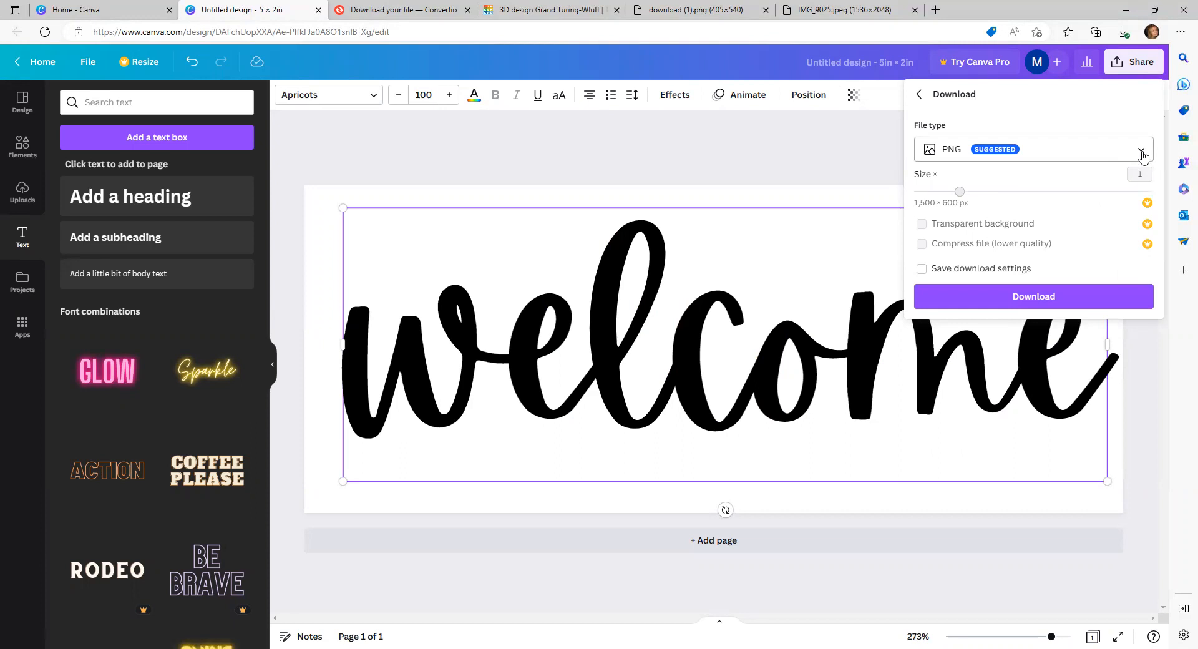
pyautogui.click(1141, 154)
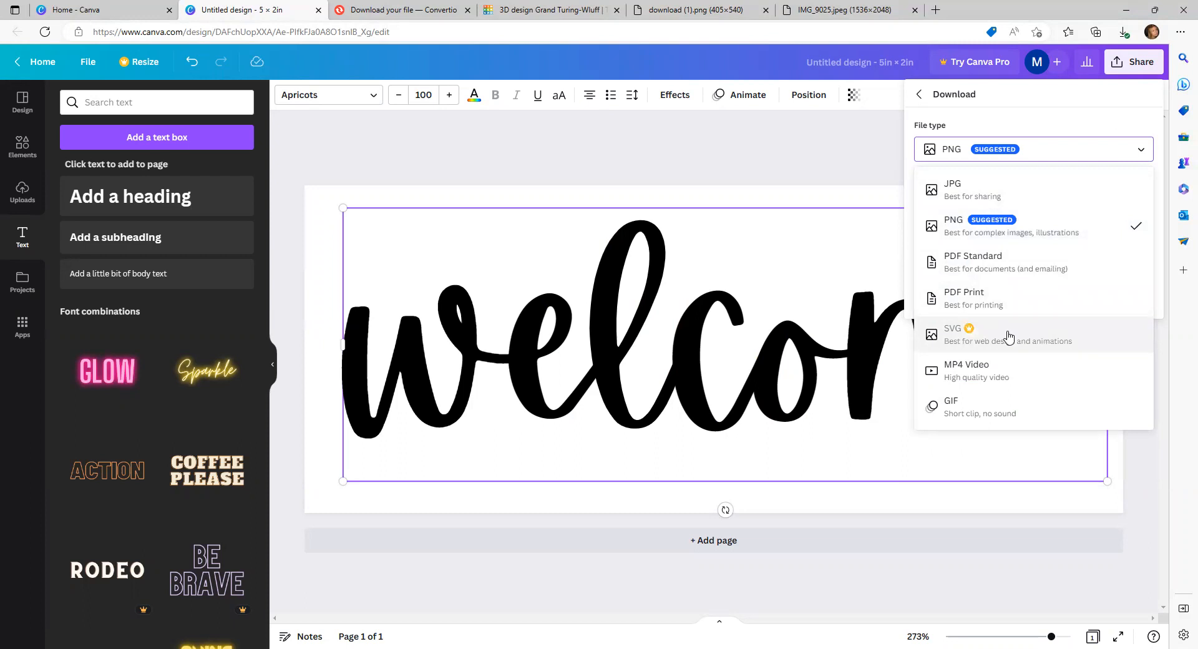
pyautogui.click(970, 234)
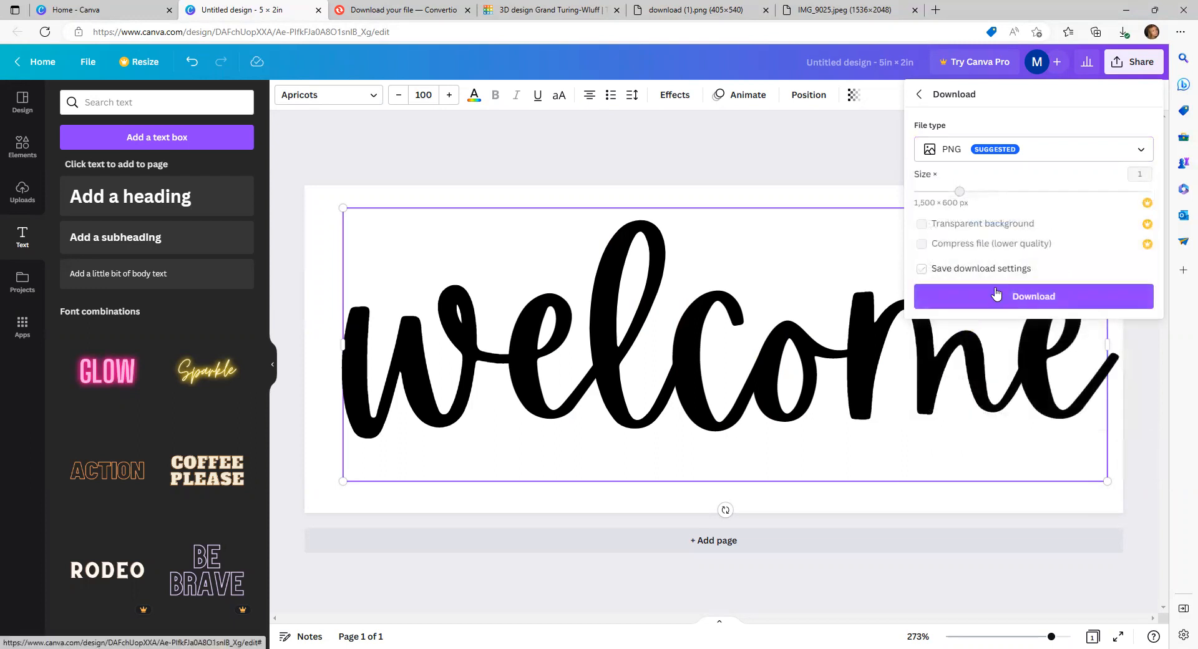
pyautogui.click(992, 307)
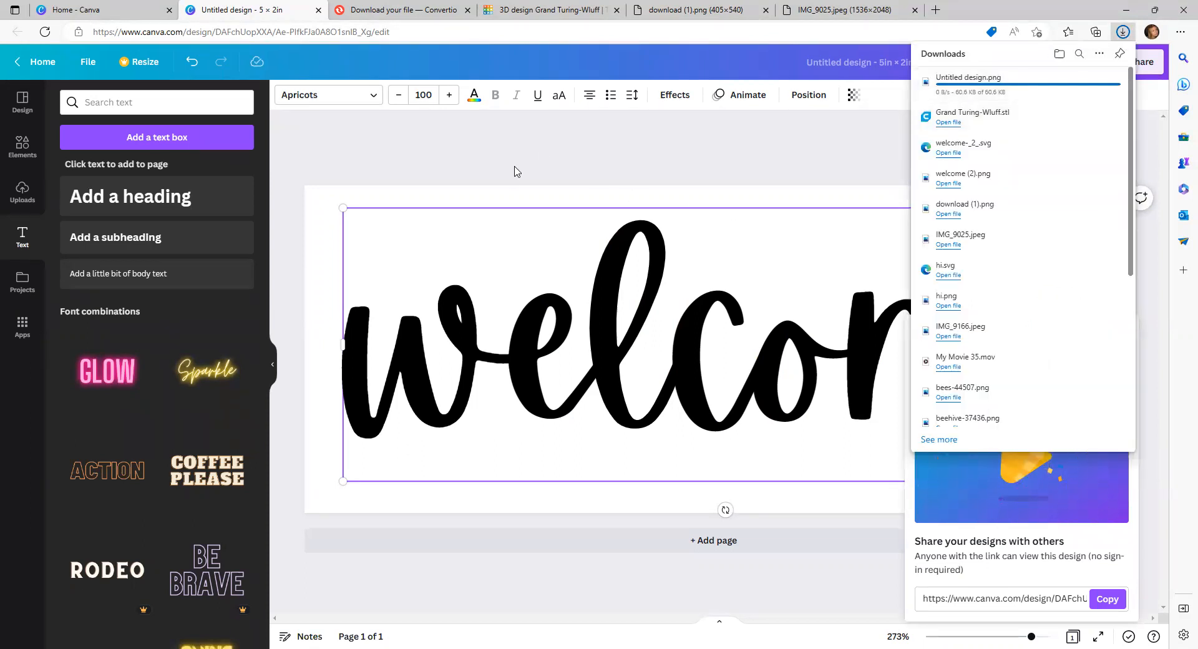
# Switch to Convertio, start a new conversion and load the downloaded Untitled design PNG
pyautogui.click(410, 12)
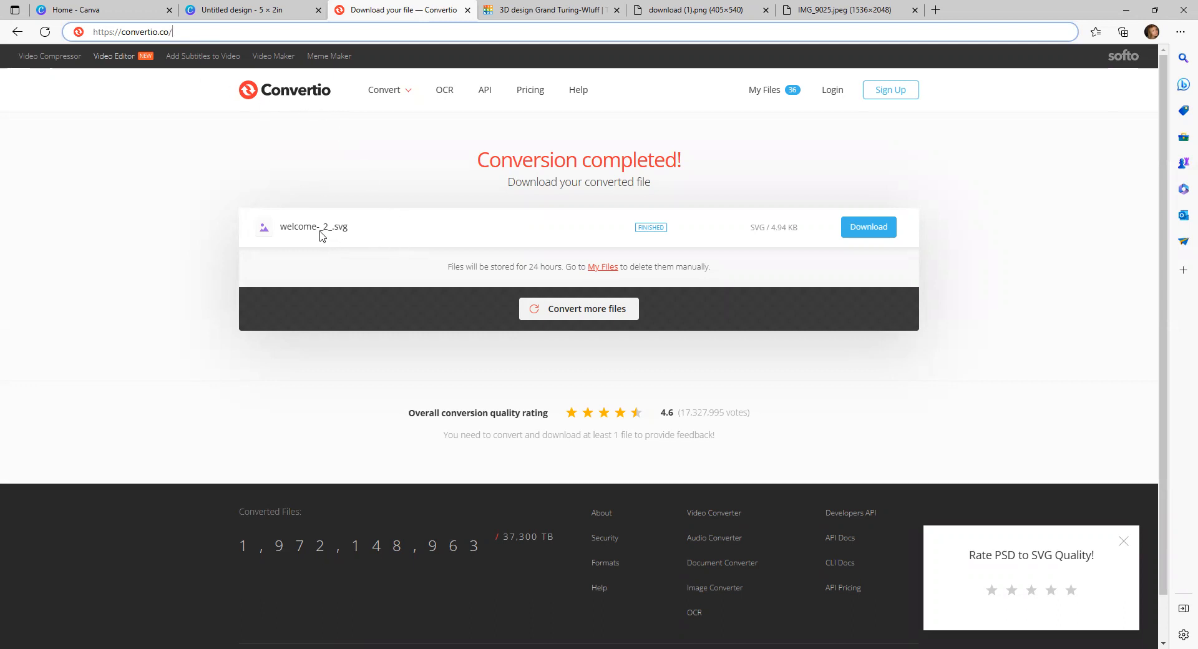
pyautogui.click(609, 315)
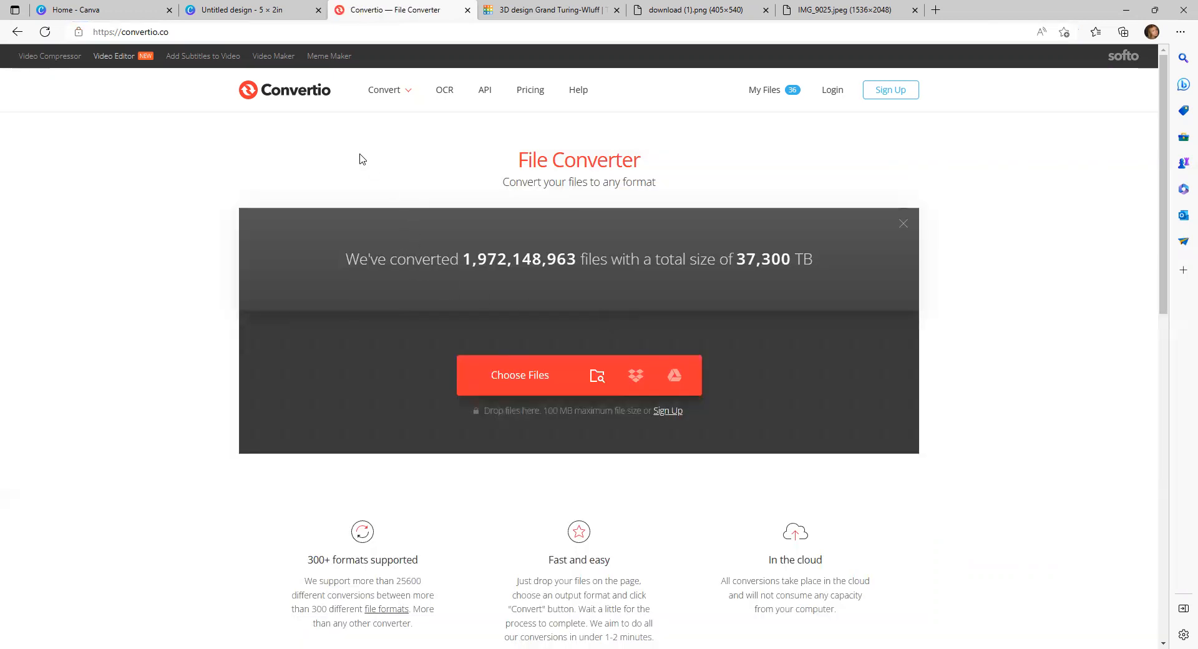
pyautogui.click(509, 387)
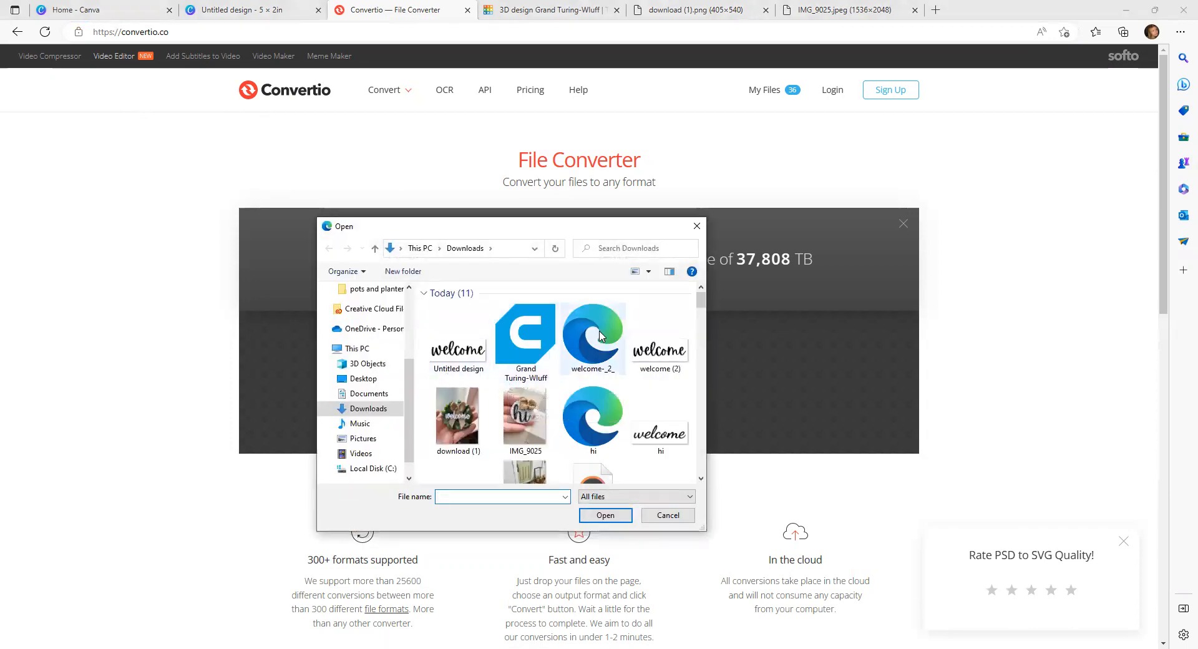
pyautogui.click(456, 370)
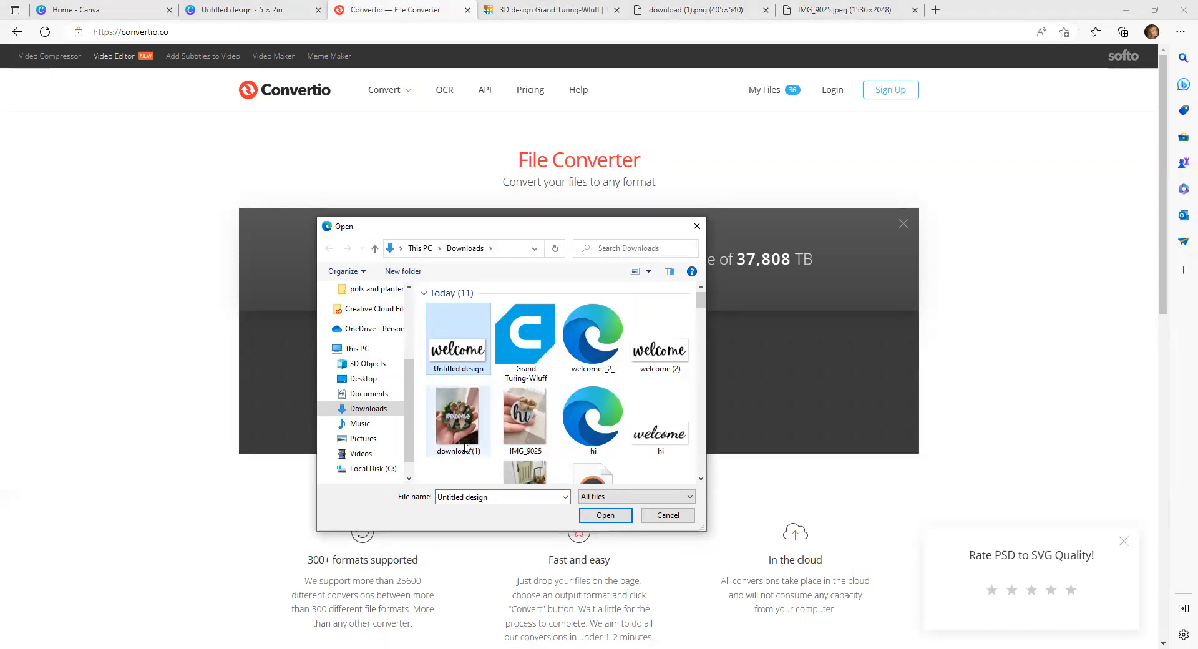
pyautogui.click(598, 517)
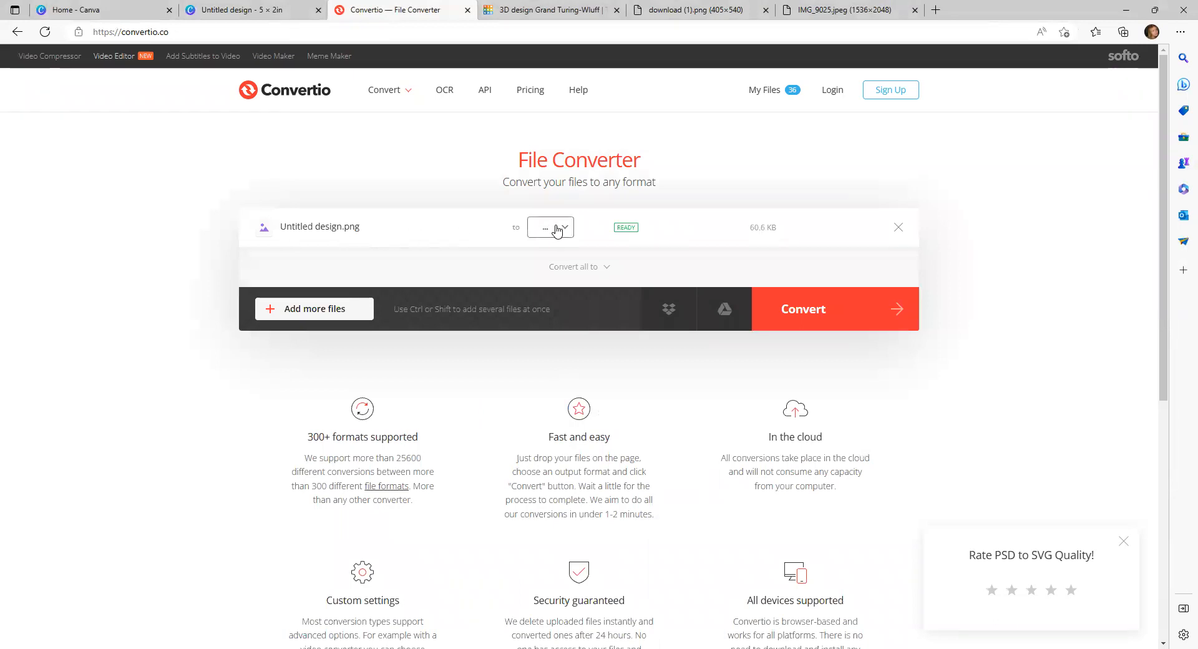
# Convert the Untitled design PNG to SVG and download the converted file
pyautogui.click(558, 229)
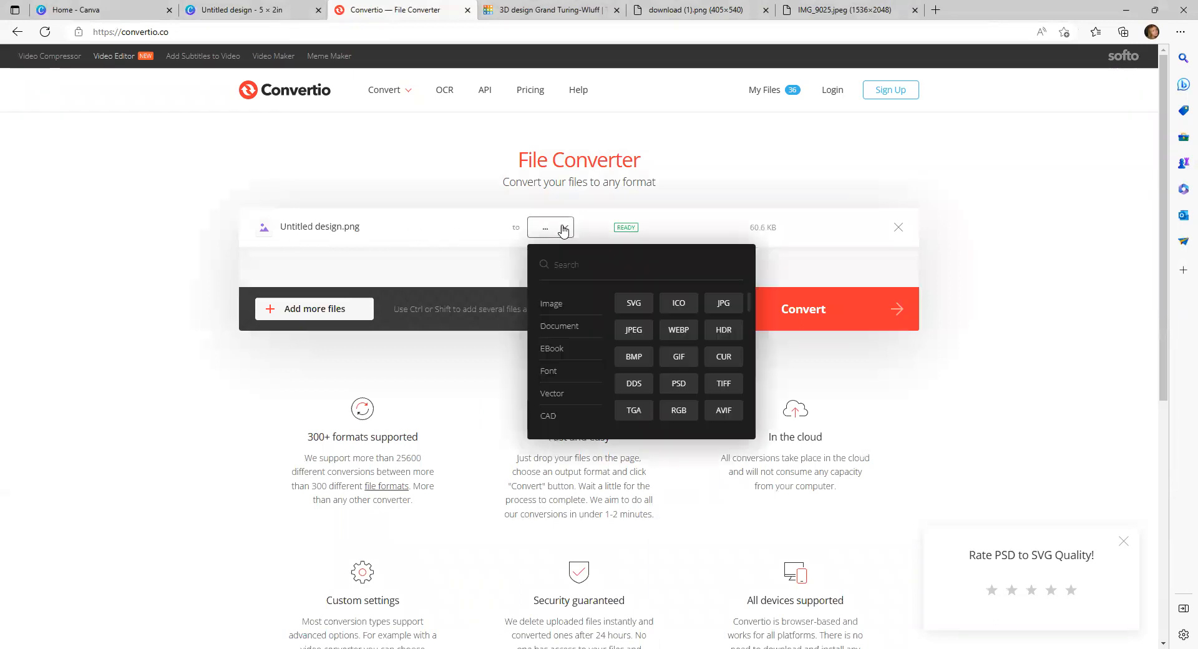
pyautogui.click(632, 304)
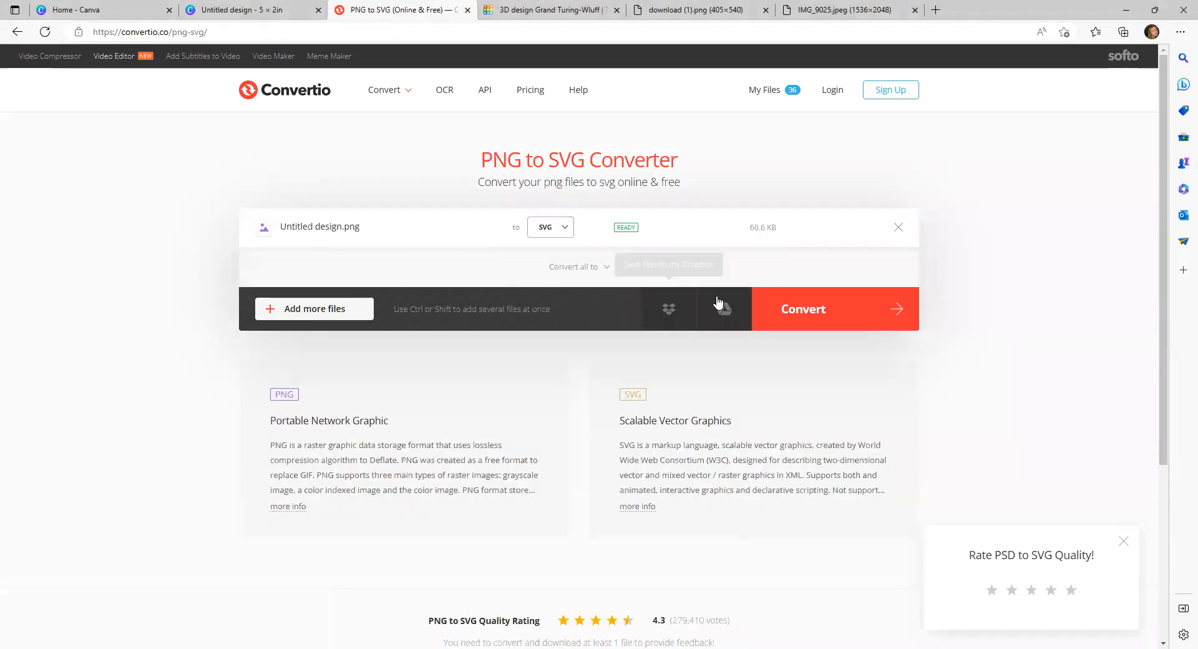
pyautogui.click(817, 308)
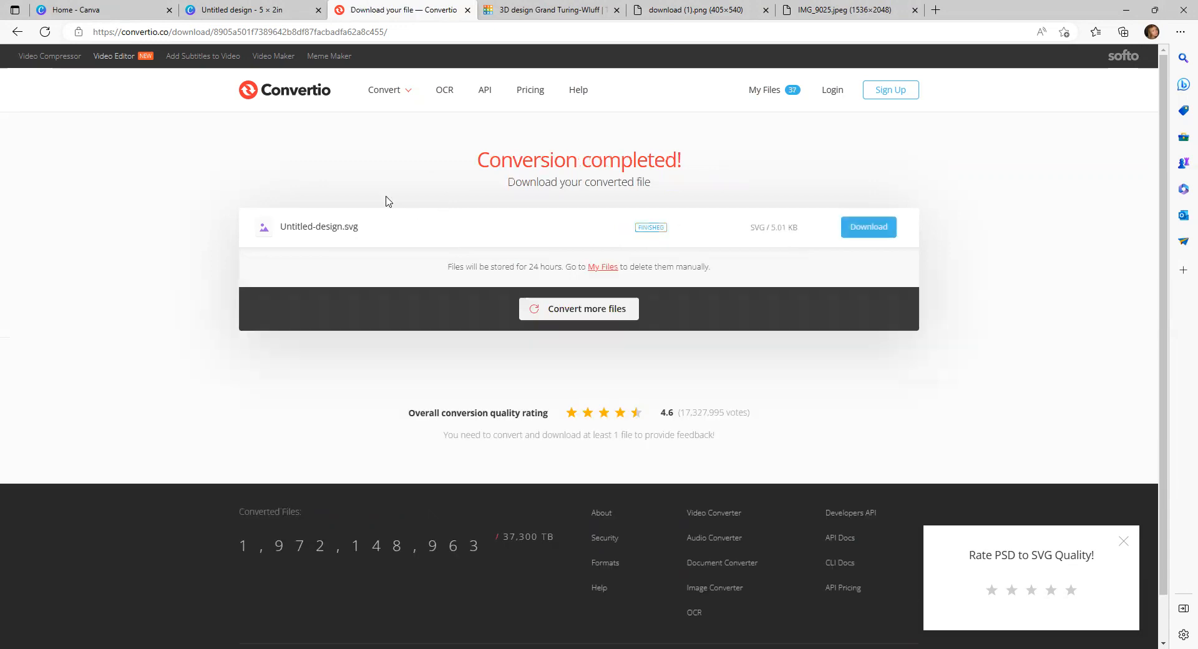
pyautogui.click(872, 233)
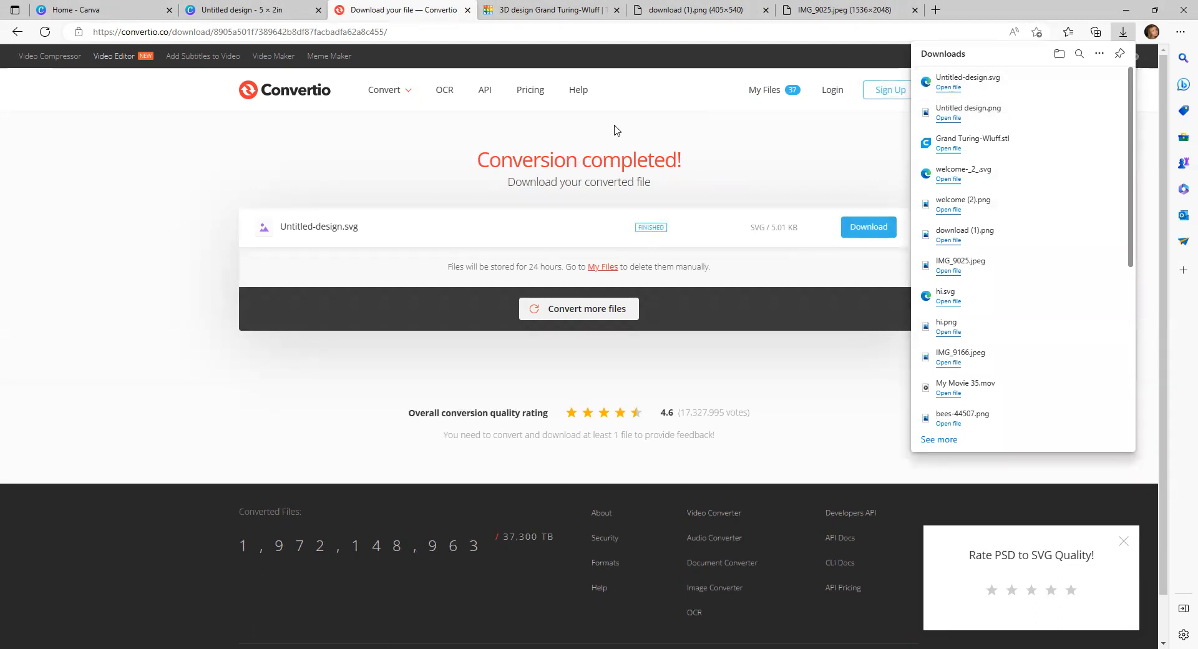
# Switch to the Tinkercad design and delete the red TEXT shape from the workplane
pyautogui.click(524, 7)
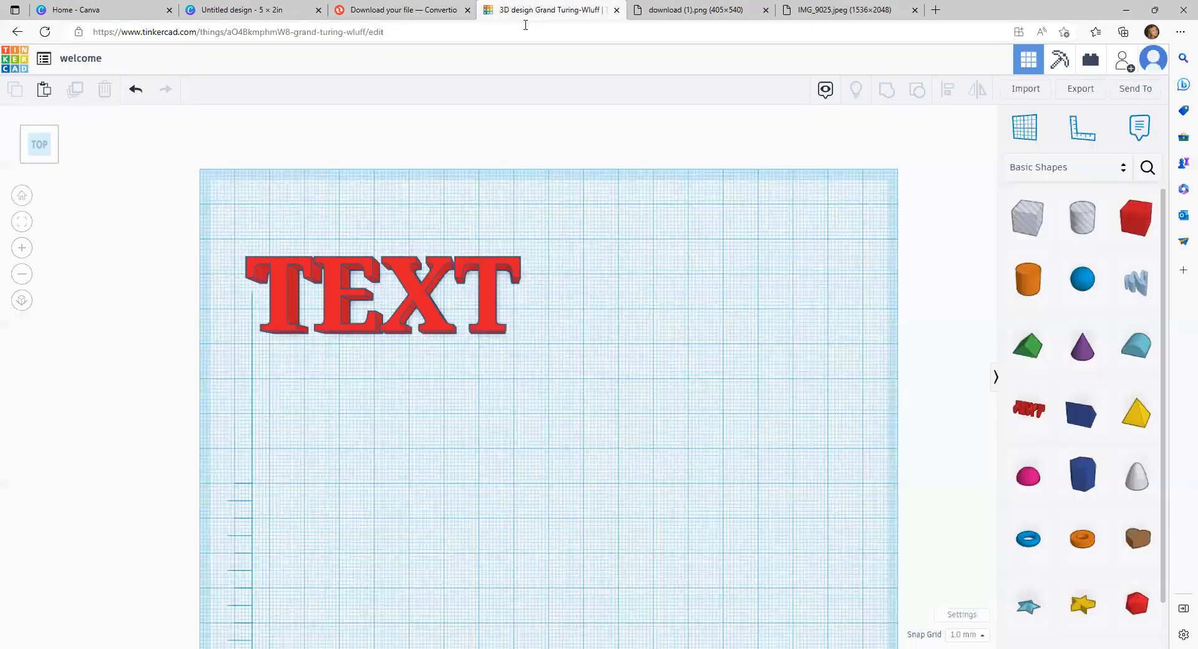
pyautogui.click(489, 271)
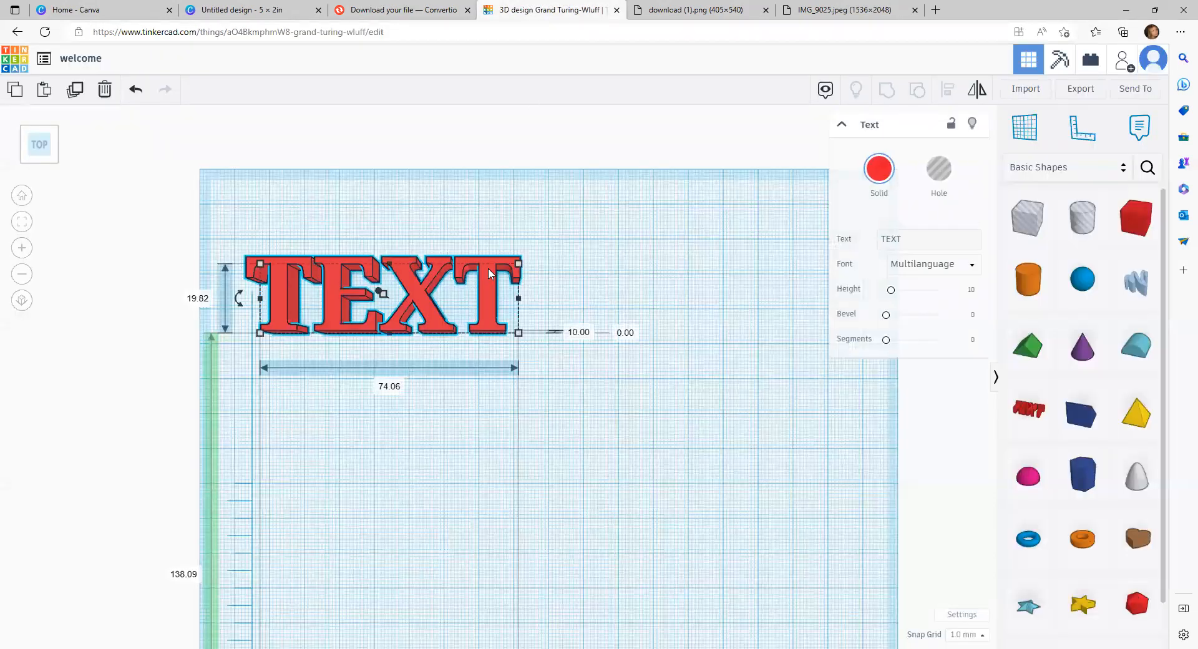
pyautogui.press('Delete')
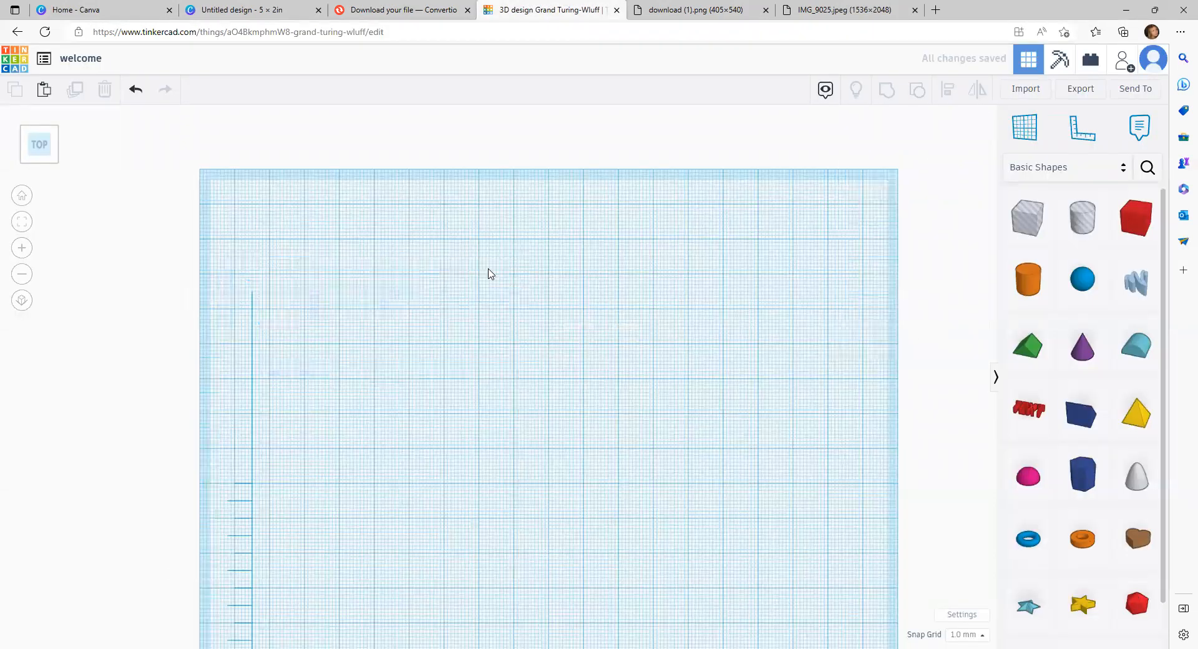
# Import Untitled-design.svg into the workplane at 10% scale, centred on the artboard
pyautogui.click(1029, 88)
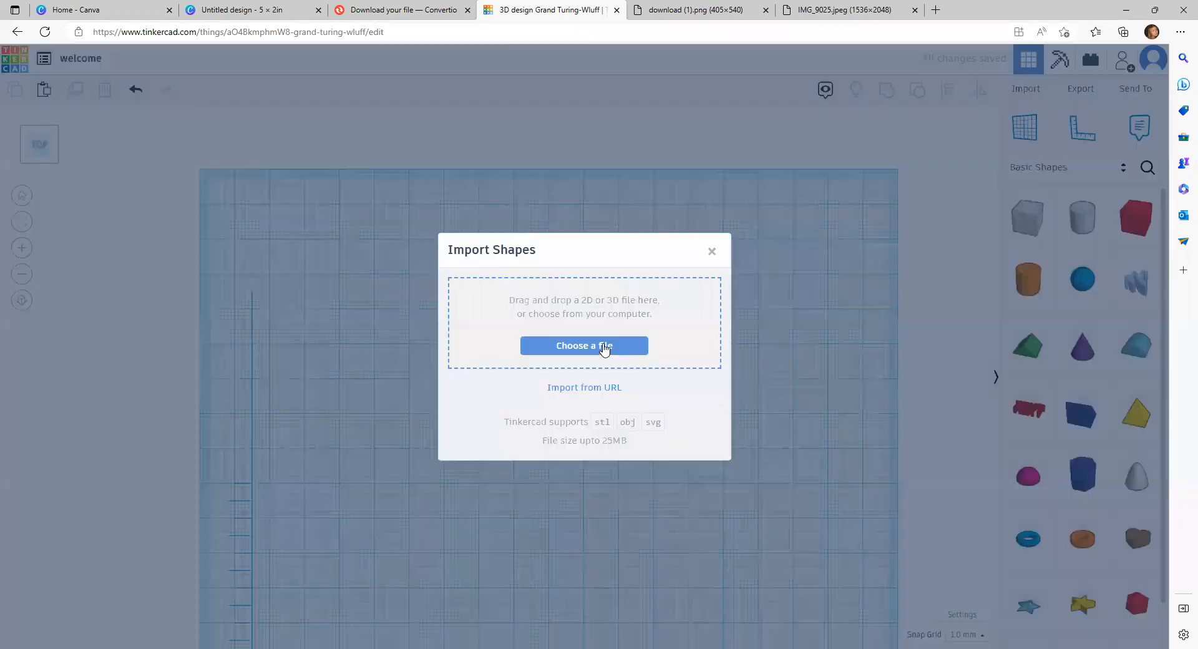
pyautogui.click(584, 346)
pyautogui.click(457, 337)
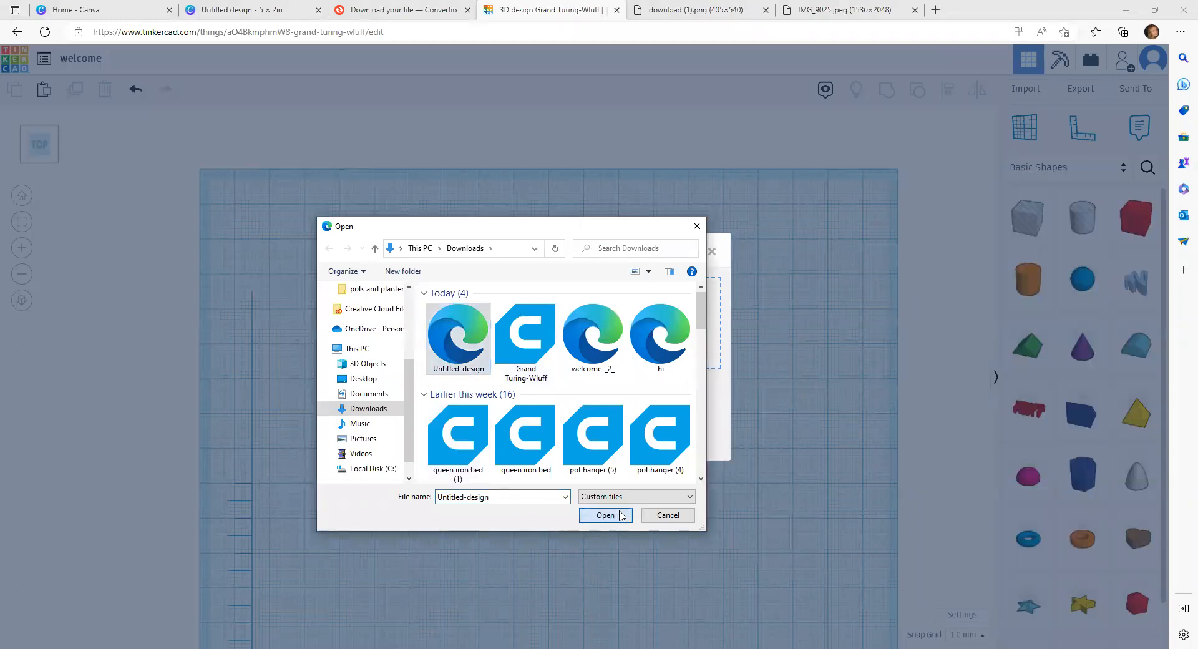
pyautogui.click(605, 514)
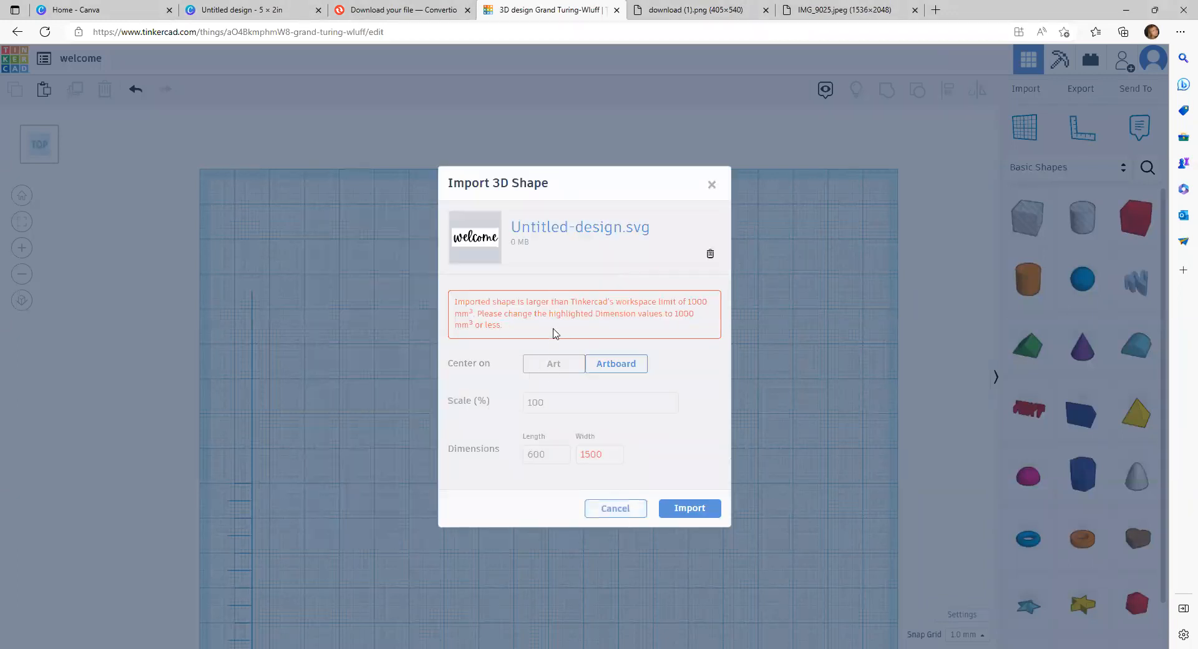
pyautogui.click(555, 404)
pyautogui.write('10')
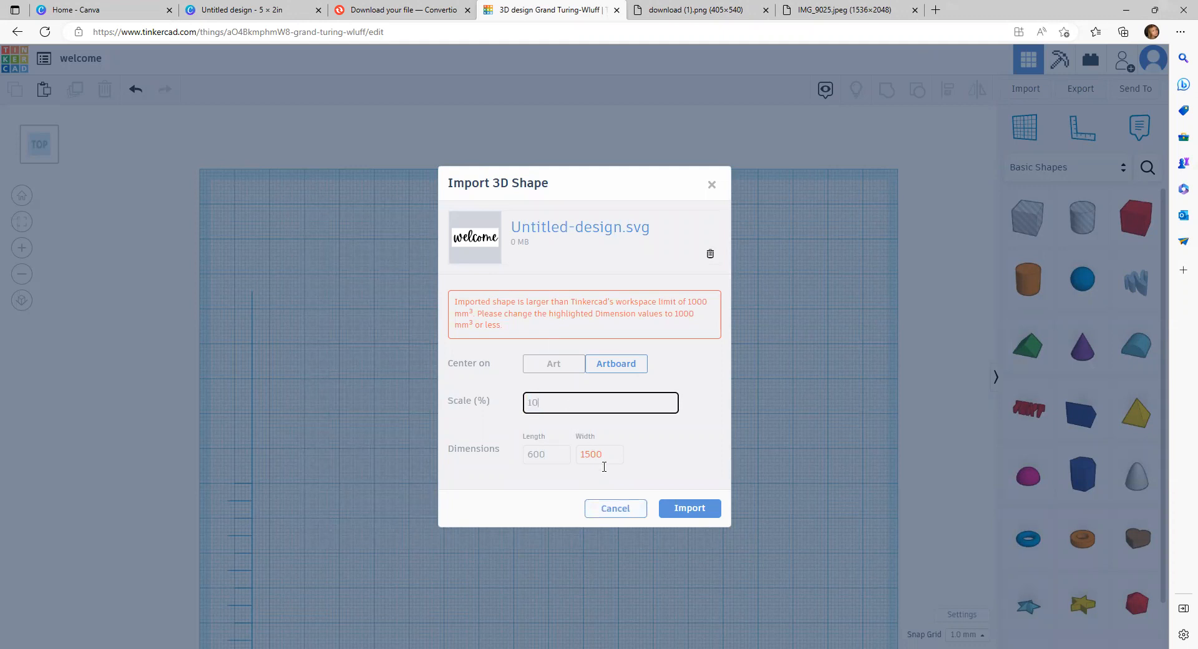
pyautogui.click(697, 512)
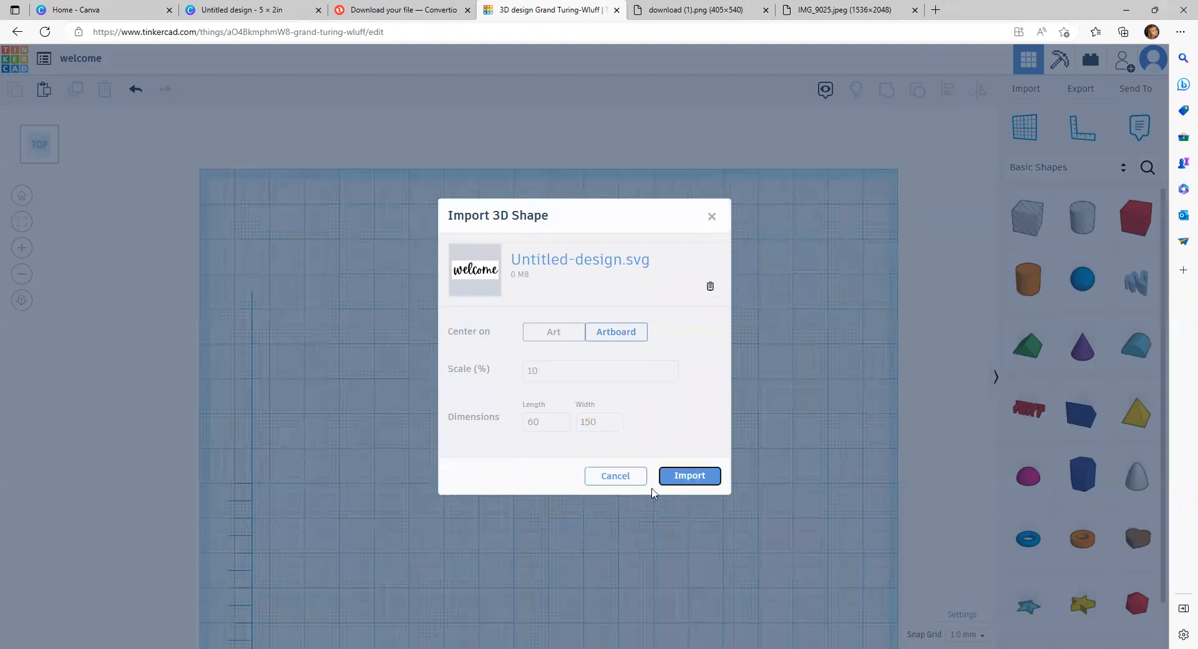
pyautogui.click(675, 478)
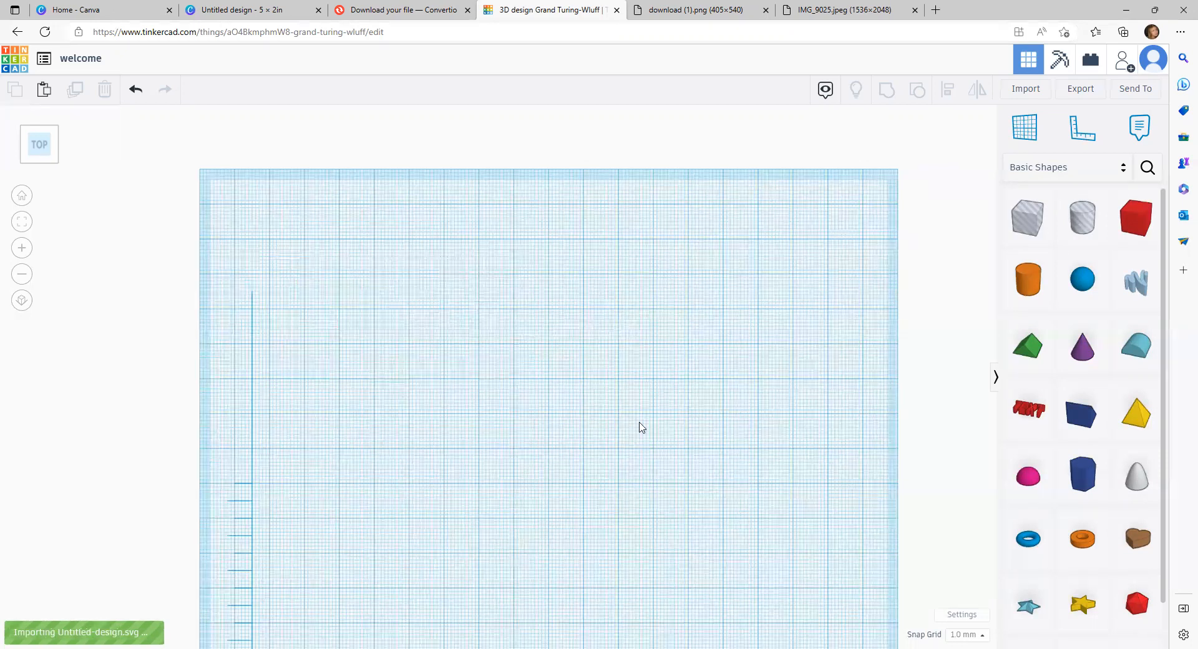
# Place a solid cylinder on the workplane behind the "l" of the imported welcome lettering
pyautogui.moveTo(810, 451); pyautogui.dragTo(696, 355, button='right')
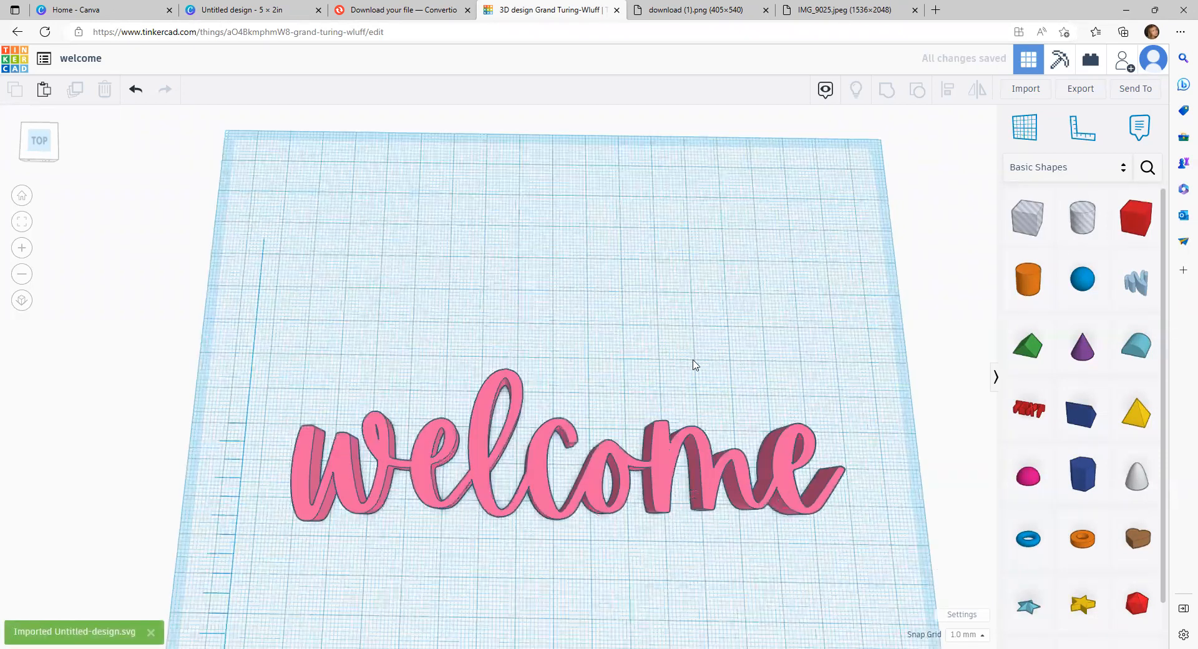
pyautogui.moveTo(508, 530); pyautogui.dragTo(514, 437, button='right')
pyautogui.moveTo(495, 358); pyautogui.dragTo(499, 480, button='right')
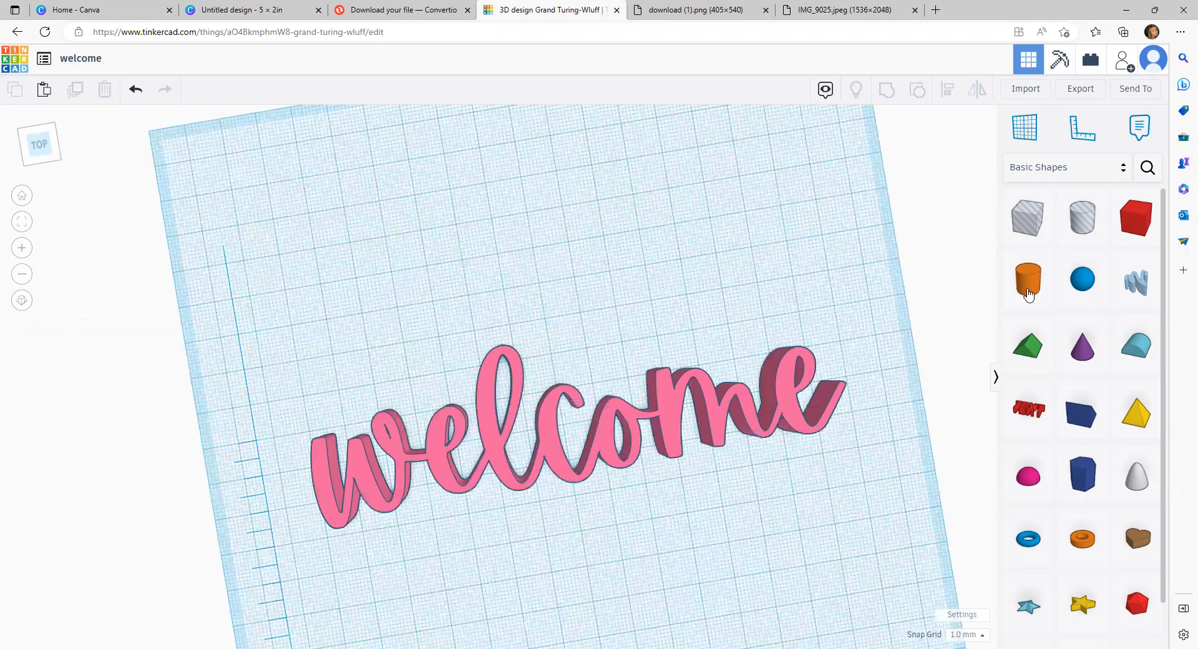
pyautogui.moveTo(901, 489); pyautogui.dragTo(852, 515, button='right')
pyautogui.moveTo(775, 406); pyautogui.dragTo(818, 335, button='right')
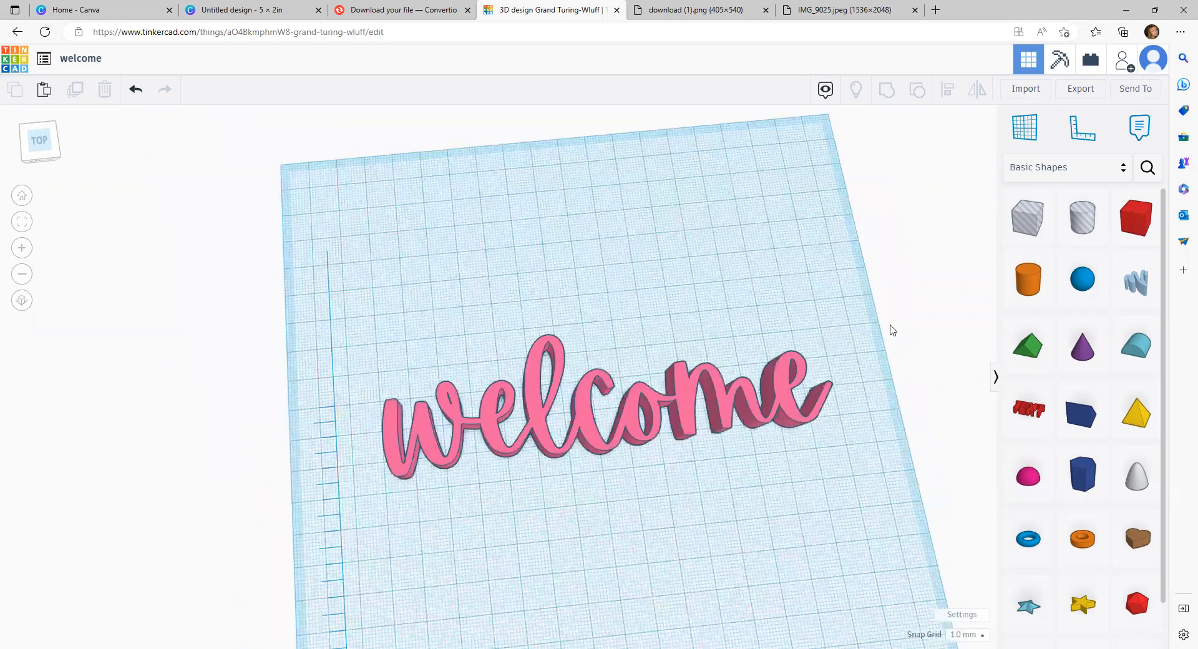
pyautogui.moveTo(1033, 286); pyautogui.dragTo(544, 264)
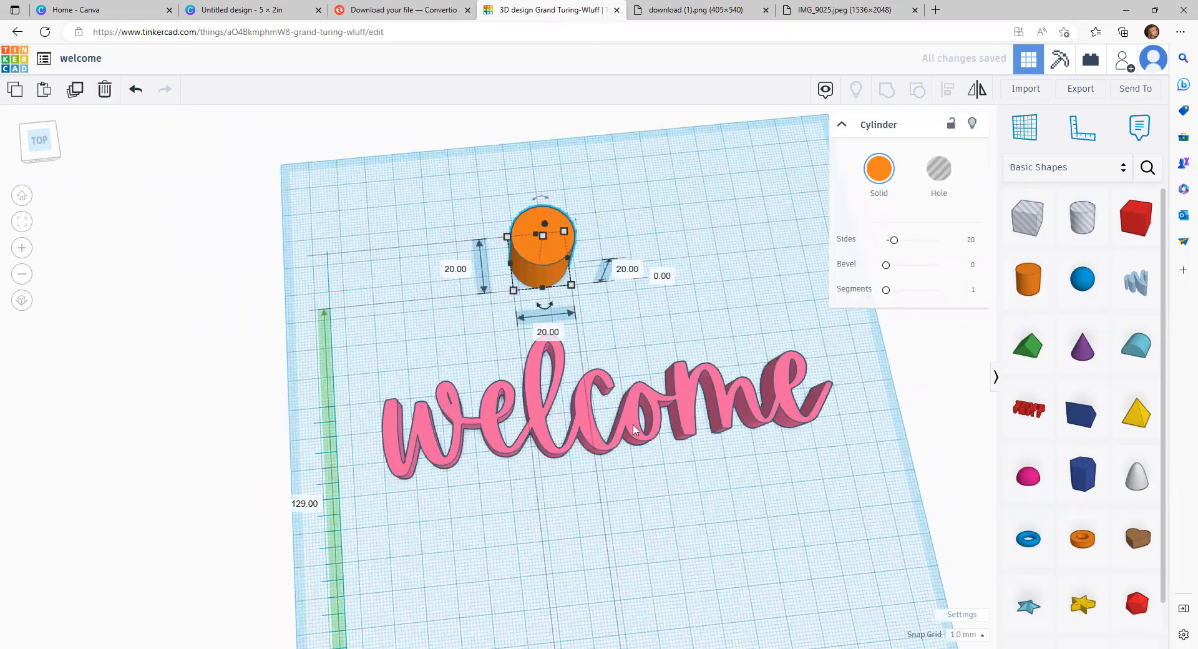
# Change the workspace units to inches
pyautogui.click(959, 614)
pyautogui.click(623, 351)
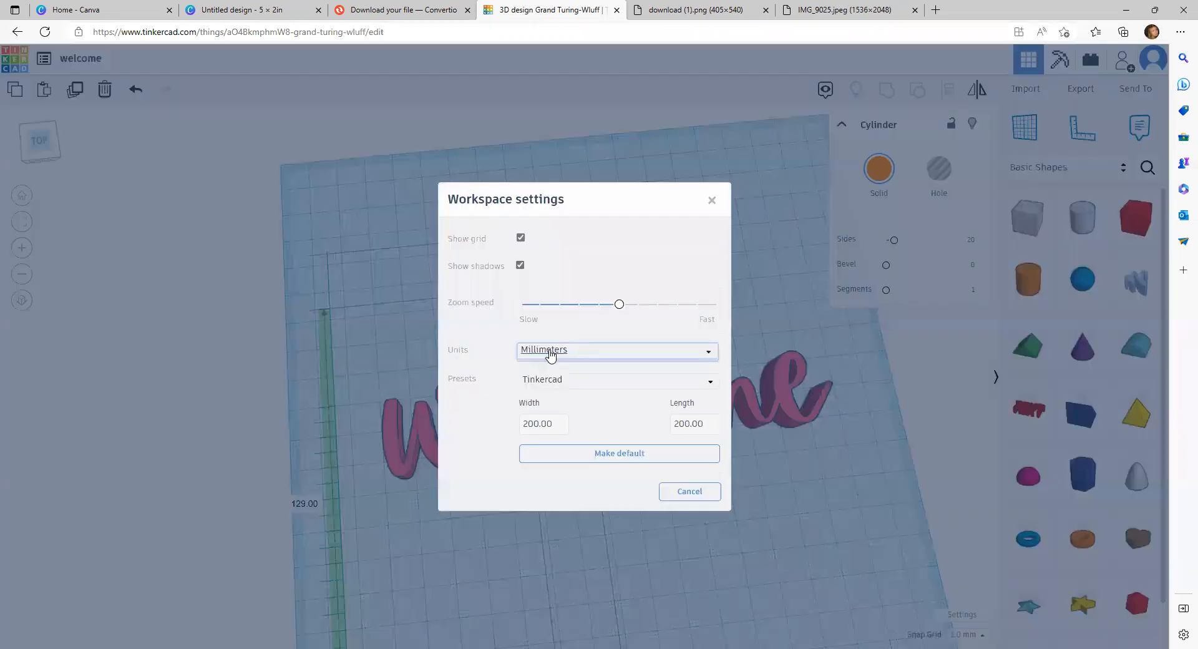
pyautogui.click(548, 403)
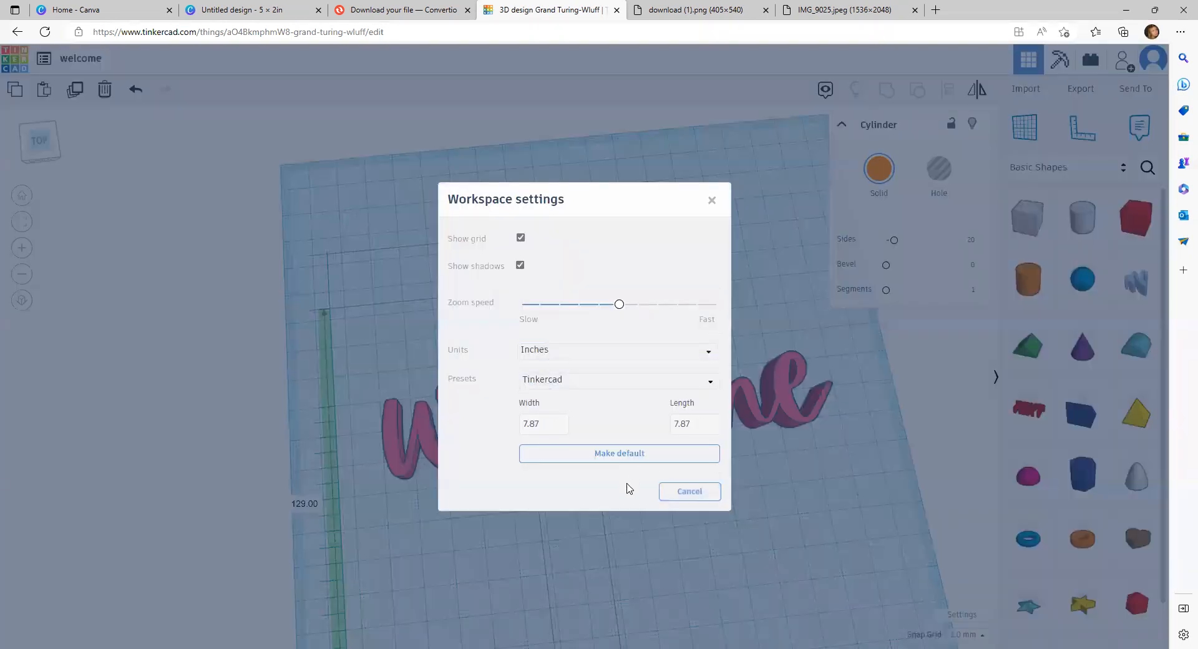
pyautogui.click(598, 543)
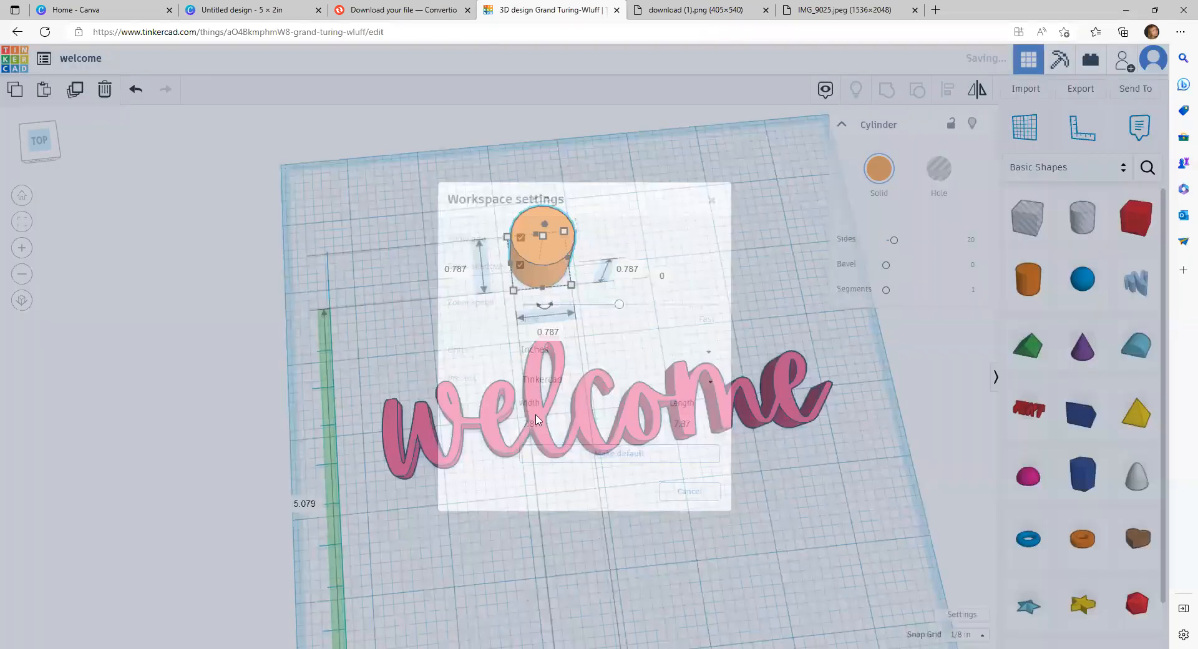
# Size the cylinder to 2 by 2 inches and 0.1 inch tall, and move it beneath the middle of the welcome lettering
pyautogui.click(462, 269)
pyautogui.write('2')
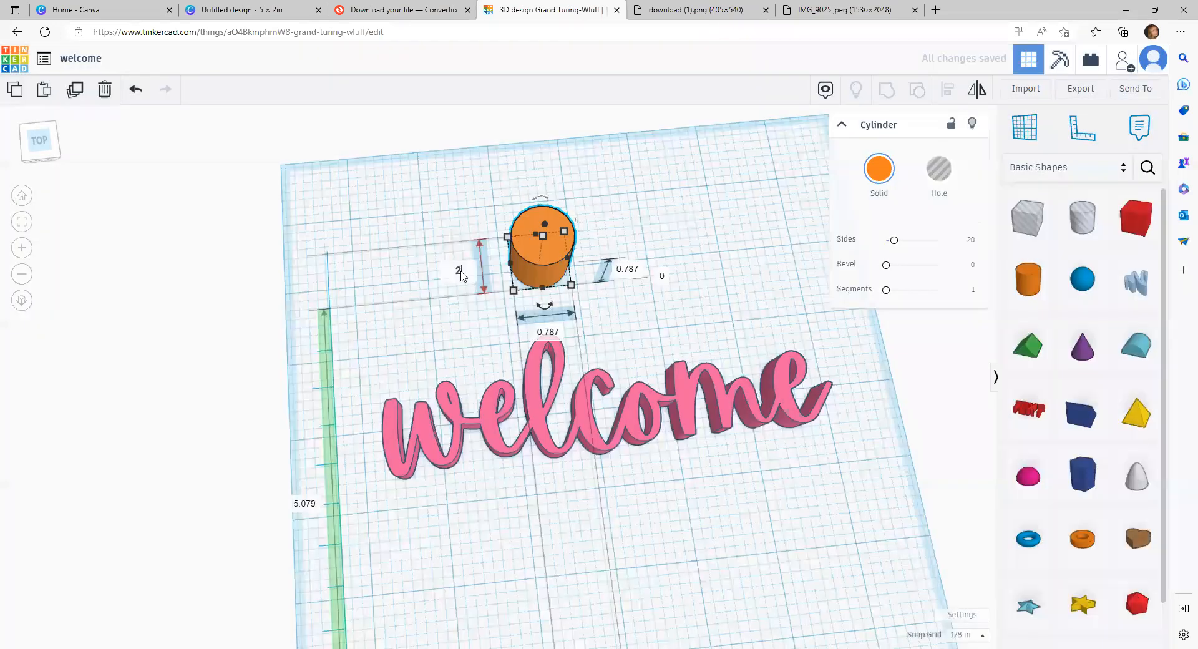
pyautogui.click(548, 332)
pyautogui.write('2')
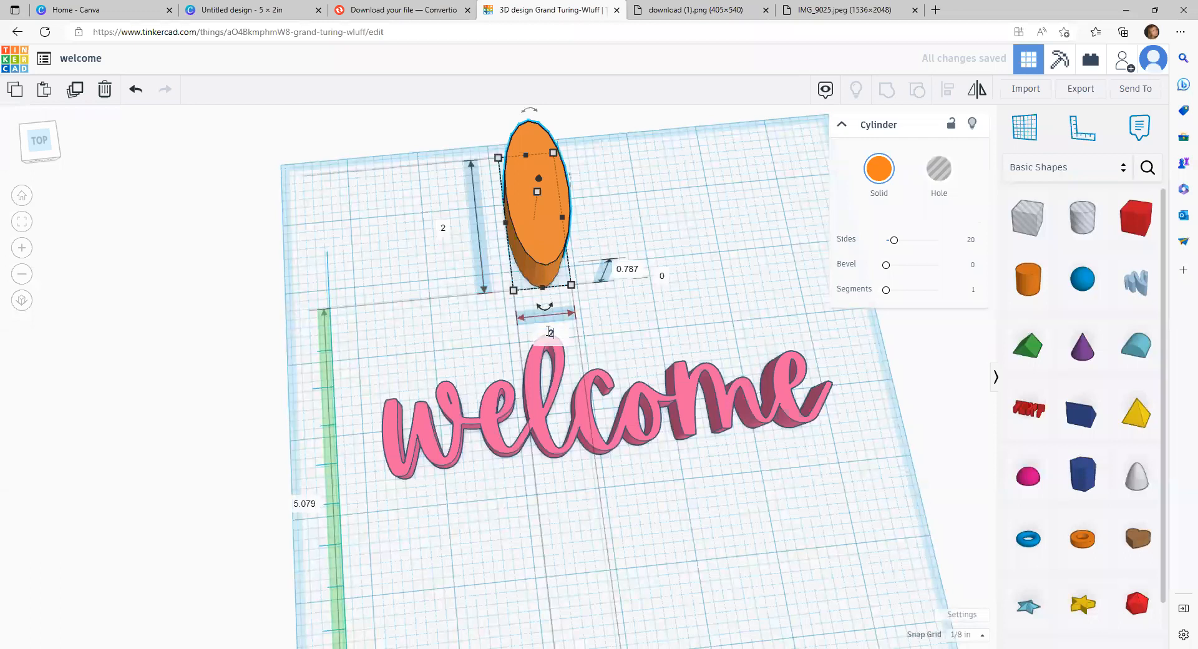
pyautogui.press('Return')
pyautogui.click(718, 262)
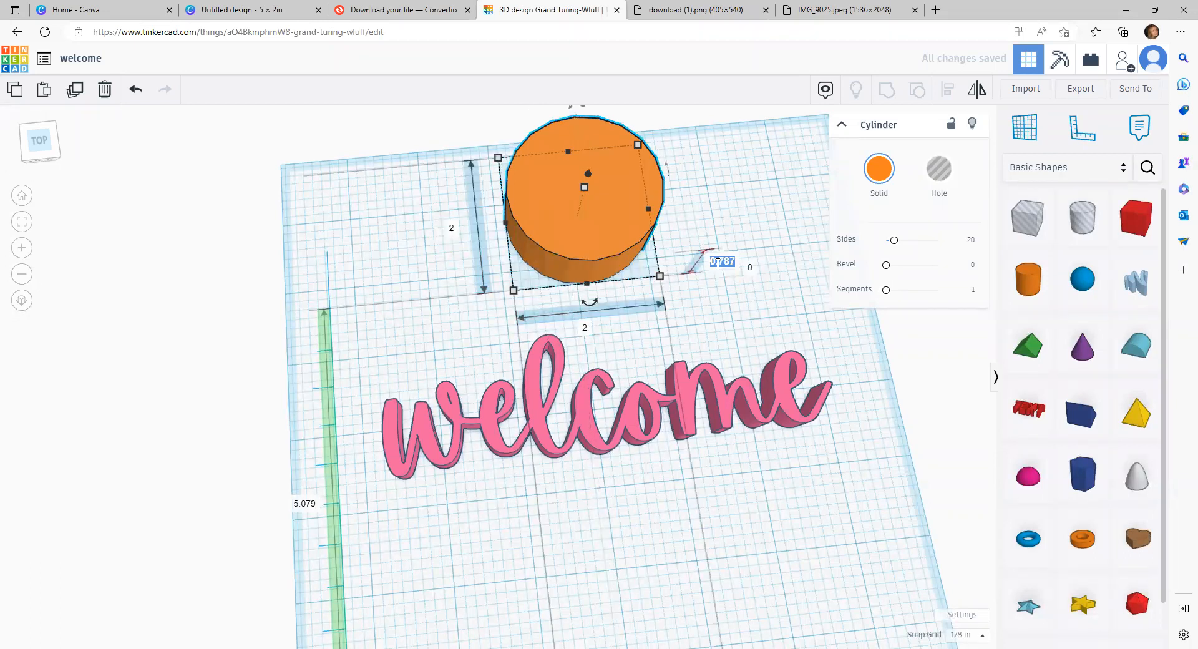
pyautogui.write('0.1')
pyautogui.press('Return')
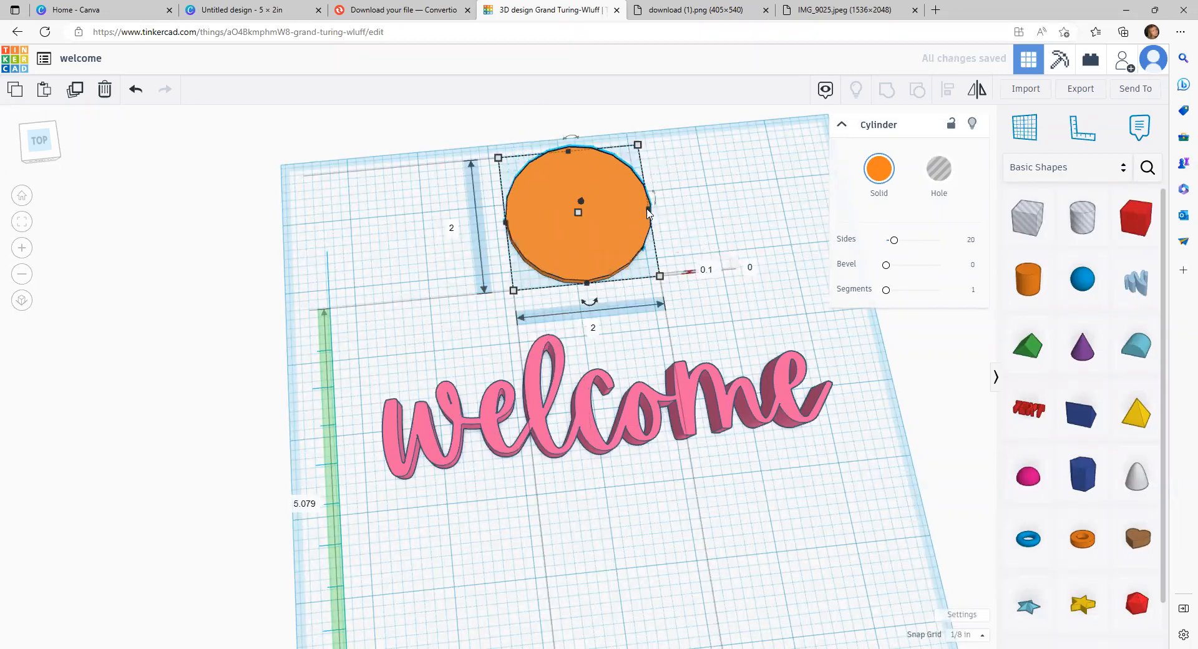
pyautogui.moveTo(601, 248); pyautogui.dragTo(610, 444)
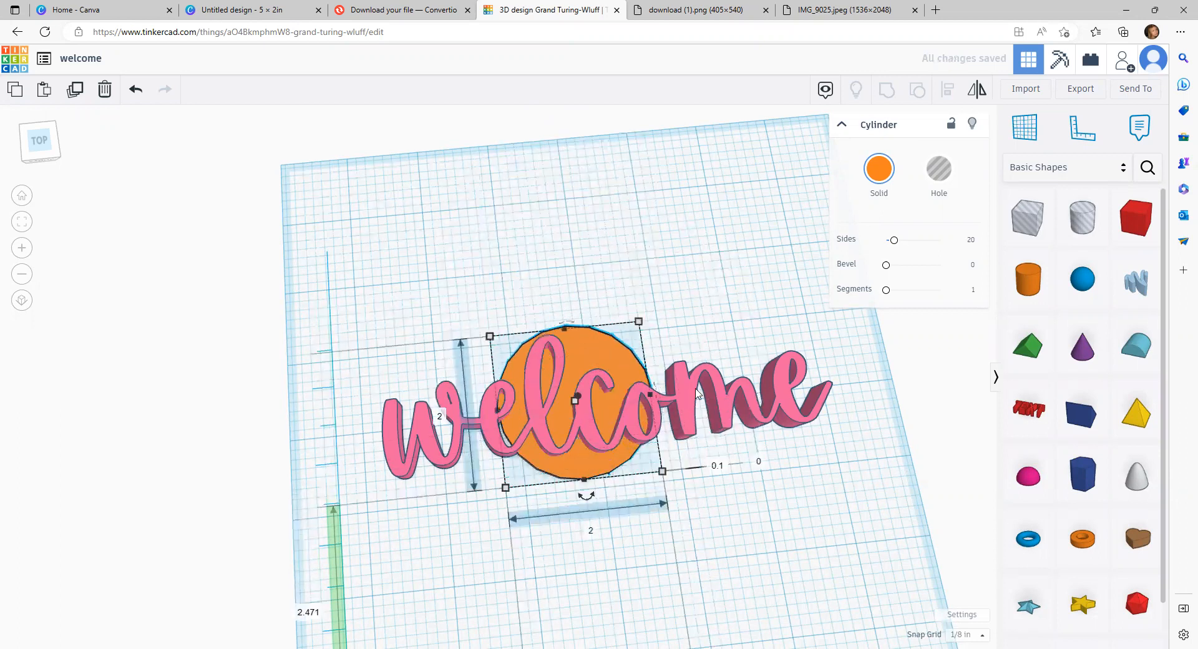
# Try to shrink the welcome lettering without keeping its proportions, and undo the resizing
pyautogui.click(698, 393)
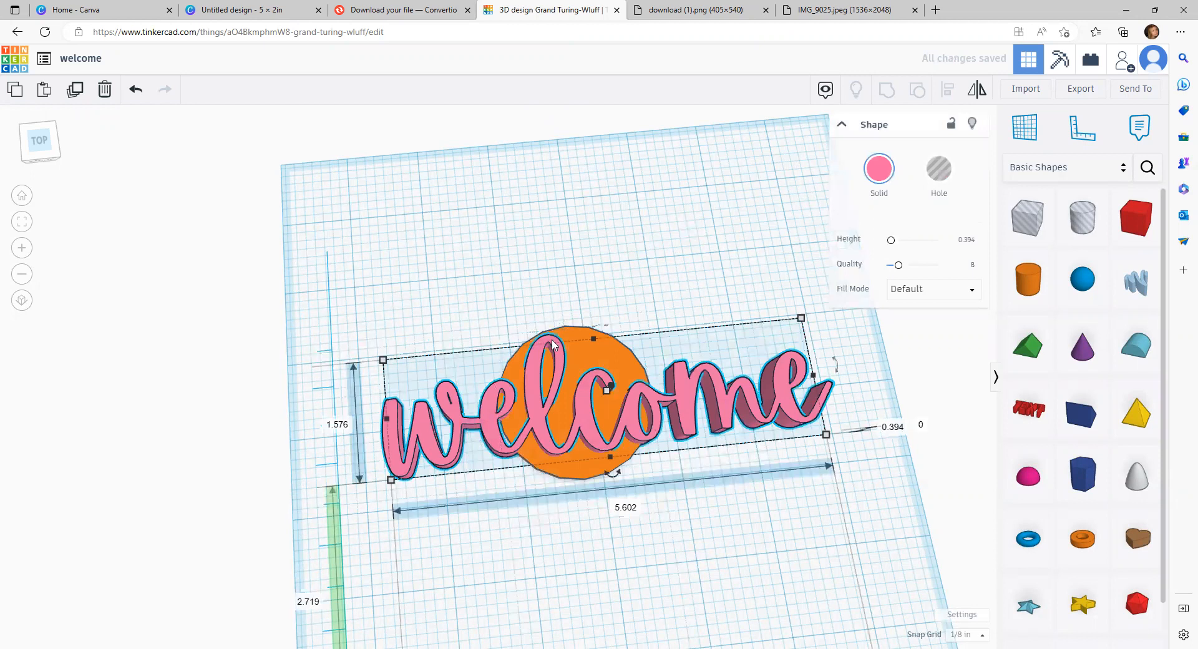
pyautogui.moveTo(788, 532); pyautogui.dragTo(716, 415, button='right')
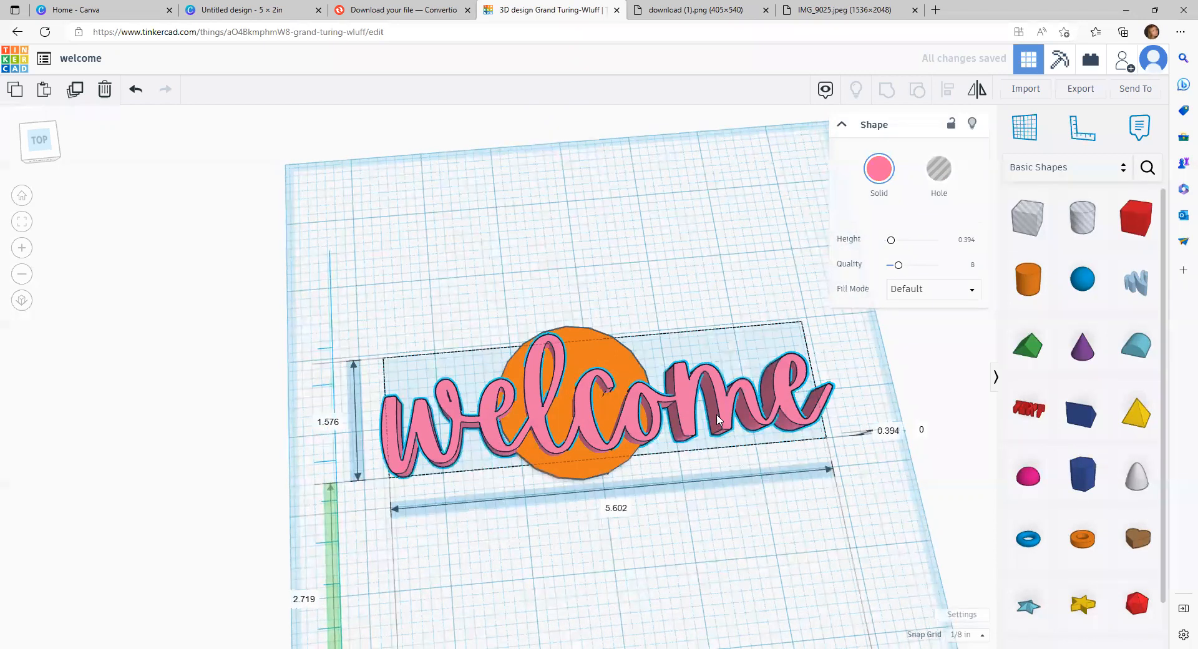
pyautogui.moveTo(622, 379); pyautogui.dragTo(641, 414, button='right')
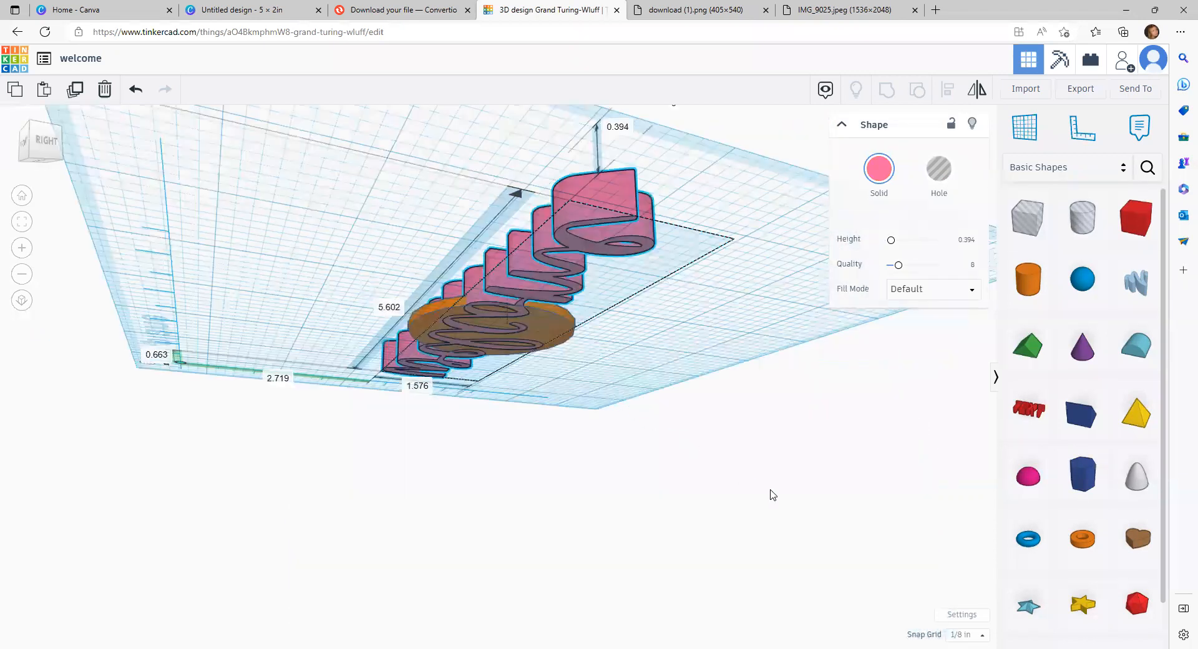
pyautogui.moveTo(826, 524); pyautogui.dragTo(791, 530, button='right')
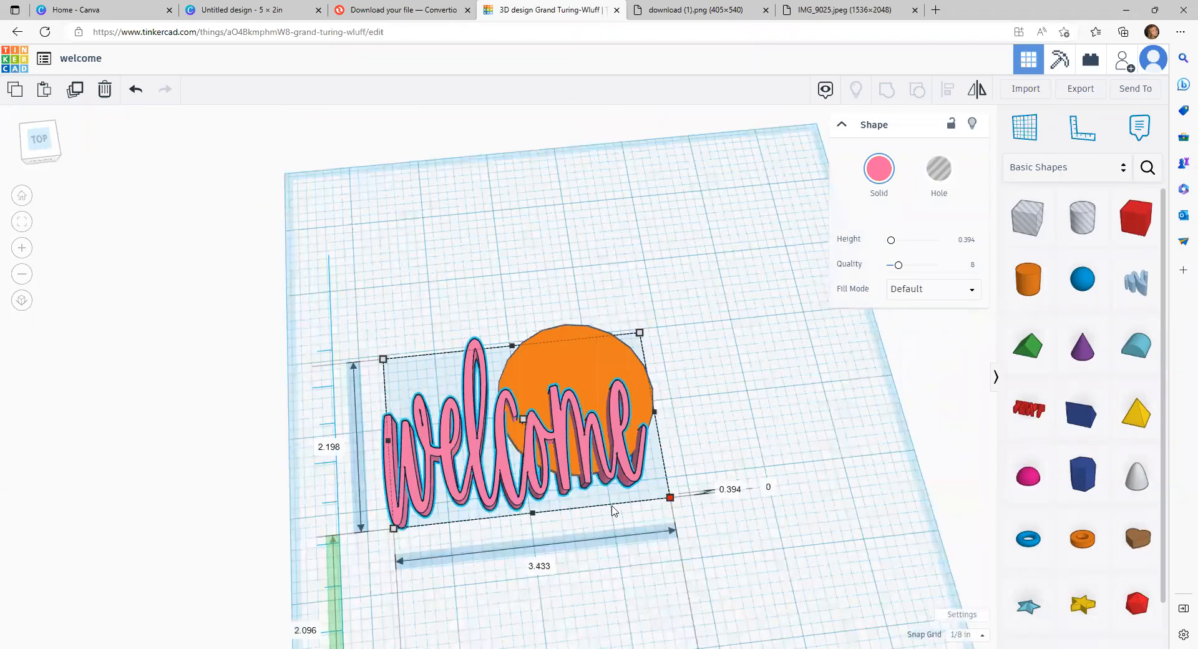
pyautogui.hotkey('ctrl', 'z')
pyautogui.hotkey('ctrl', 'z')
pyautogui.hotkey('ctrl', 'z')
pyautogui.hotkey('ctrl', 'z')
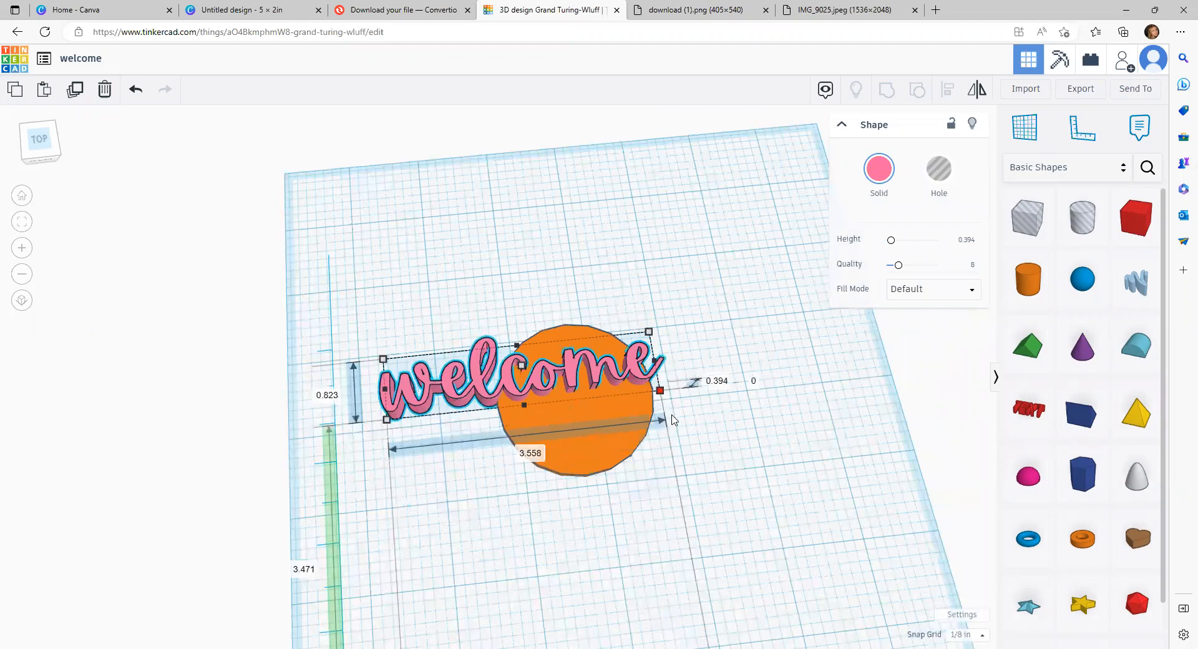
pyautogui.moveTo(684, 450); pyautogui.dragTo(783, 459)
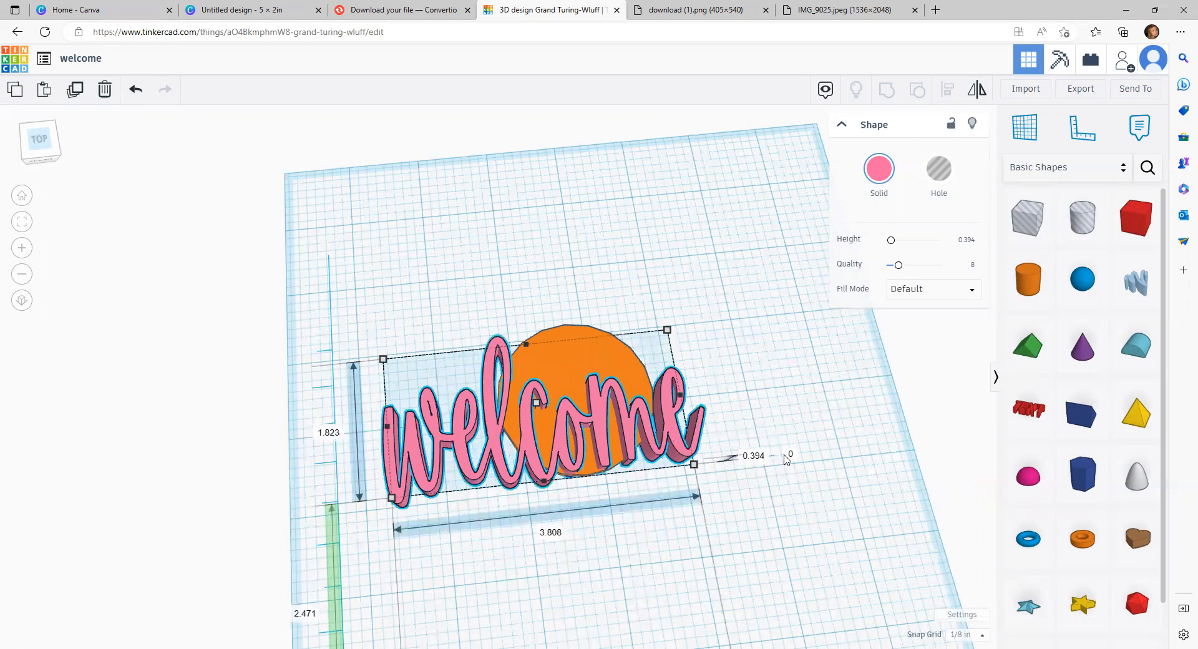
pyautogui.click(135, 88)
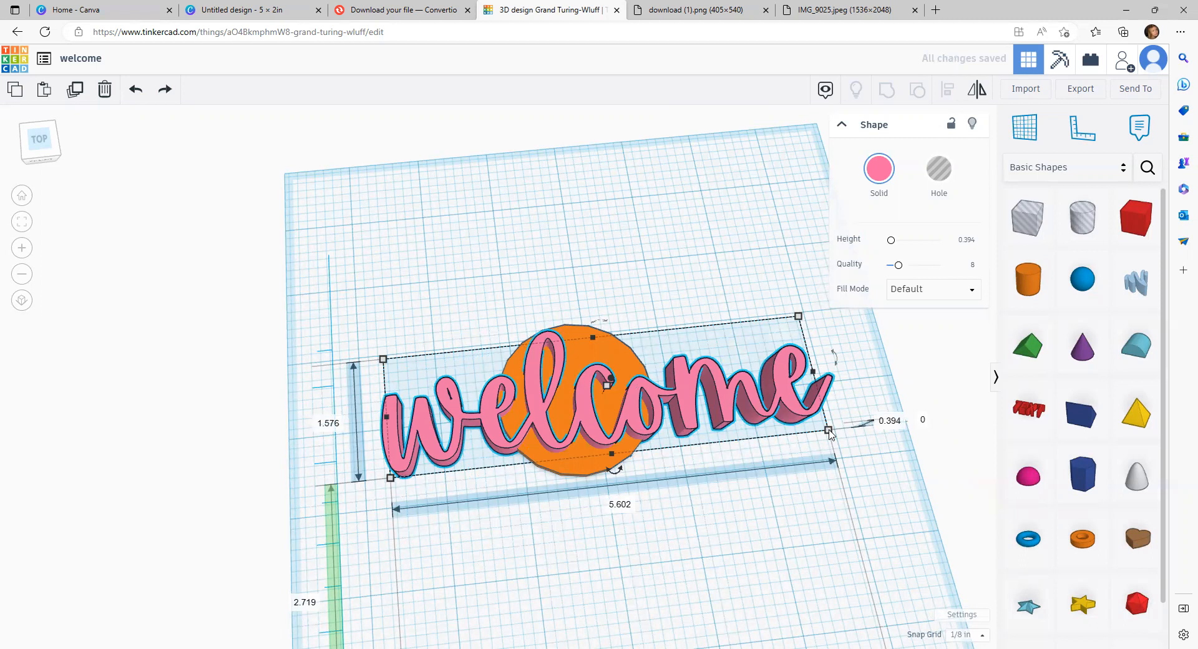
# Scale the welcome lettering down proportionally to about 2.04 inches wide and move it onto the disc
pyautogui.moveTo(829, 433); pyautogui.dragTo(528, 389)
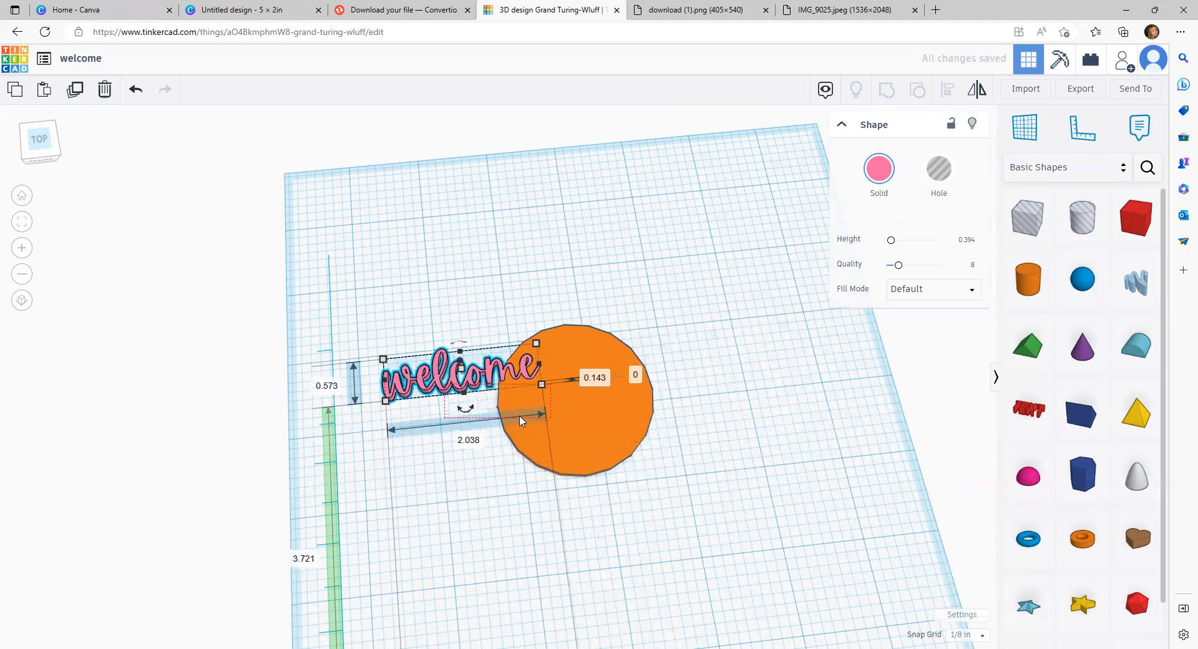
pyautogui.click(422, 407)
pyautogui.moveTo(437, 378); pyautogui.dragTo(552, 403)
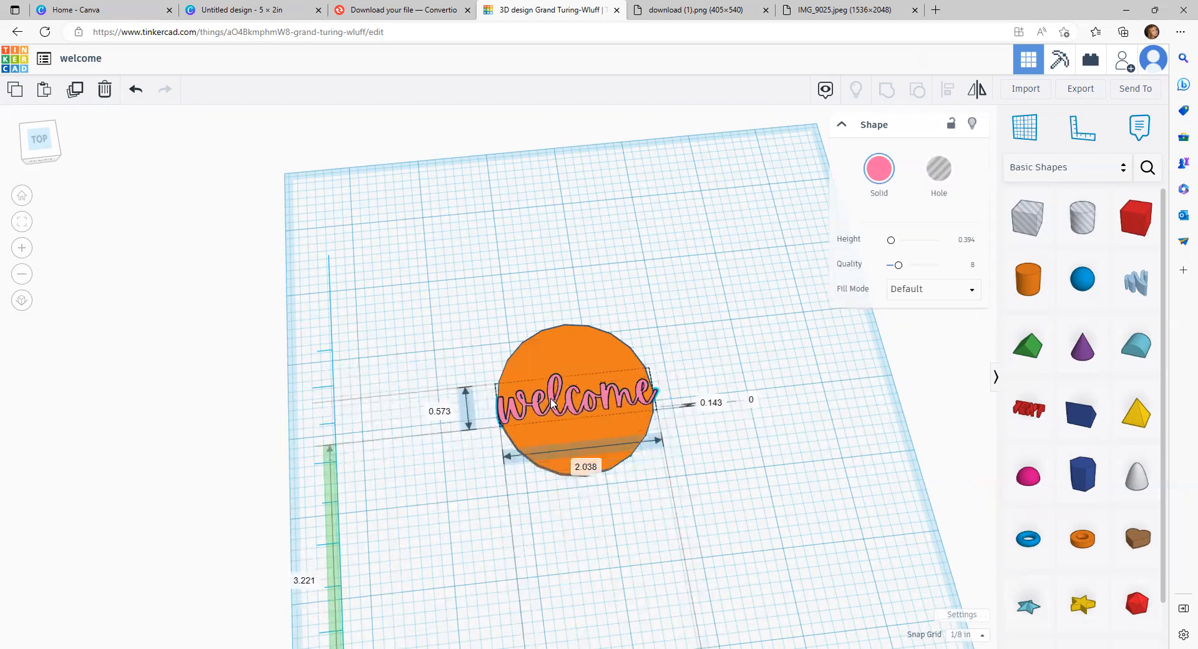
pyautogui.press('Down')
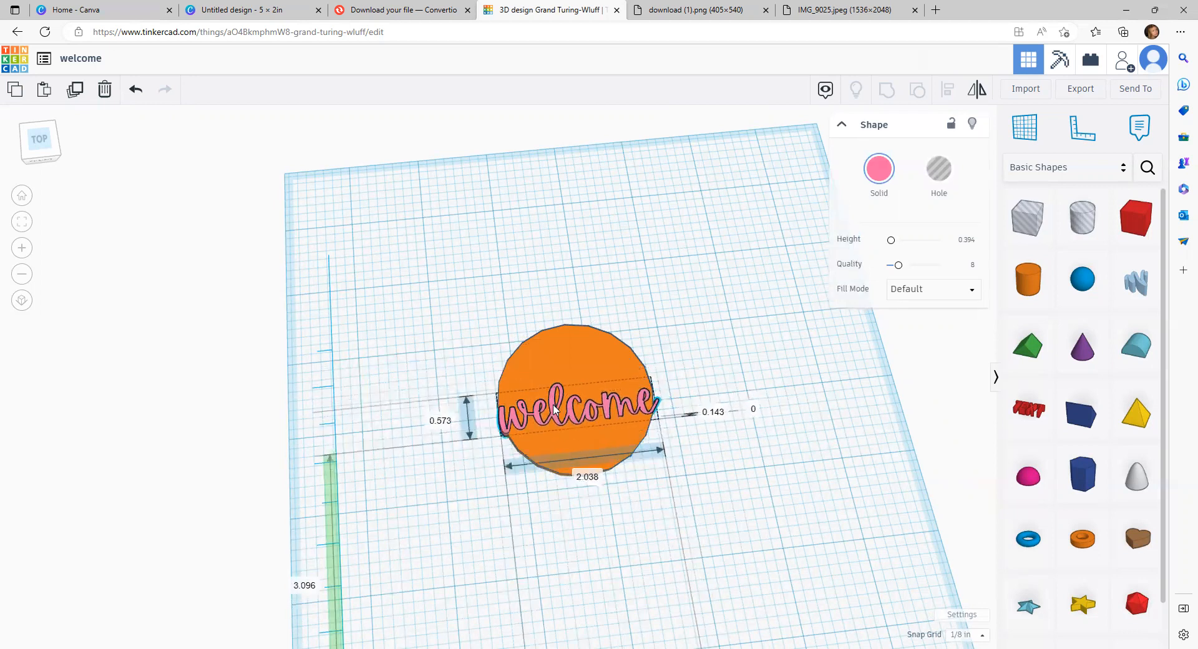
# Set the lettering's width to 2 inches and shift it slightly back so it crosses the middle of the disc
pyautogui.click(597, 478)
pyautogui.write('2')
pyautogui.press('Return')
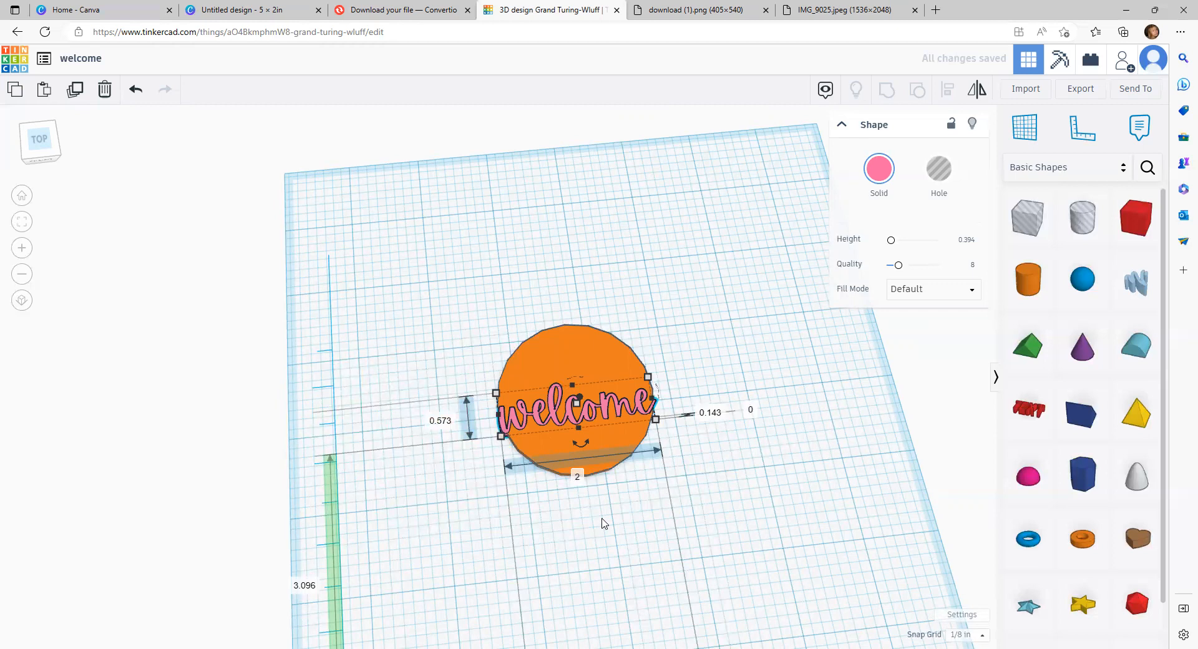
pyautogui.scroll(1, 603, 522)
pyautogui.scroll(1, 604, 523)
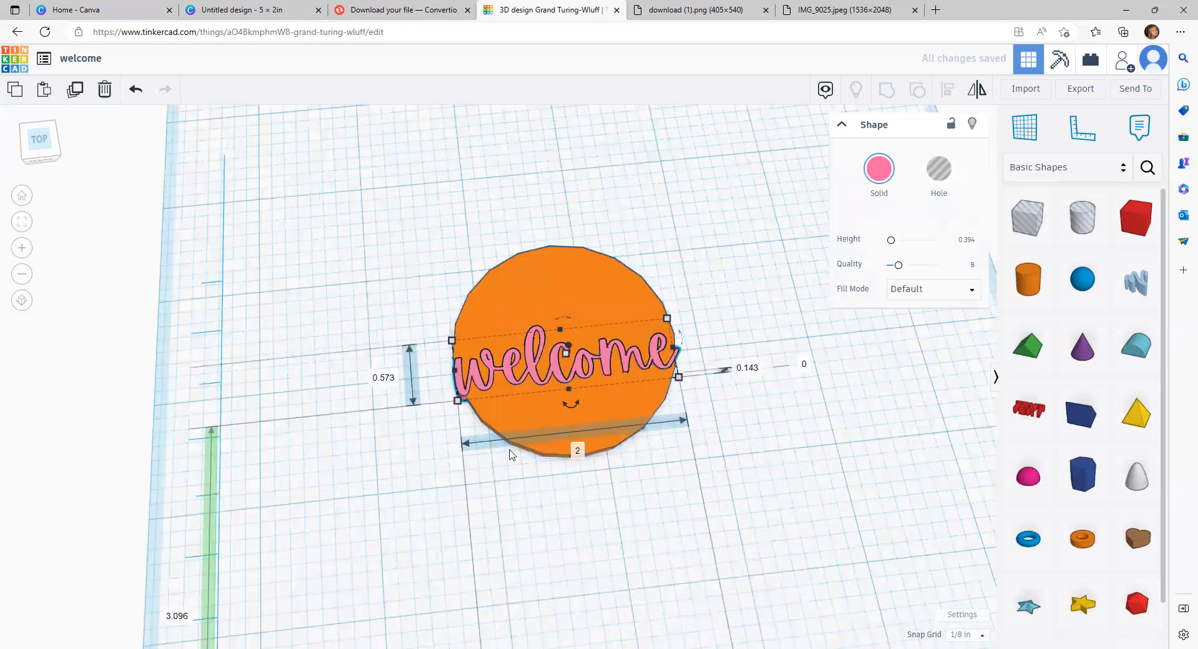
pyautogui.scroll(1, 604, 523)
pyautogui.moveTo(429, 358)
pyautogui.mouseDown()
pyautogui.moveTo(374, 360)
pyautogui.moveTo(442, 359)
pyautogui.moveTo(435, 344)
pyautogui.mouseUp()
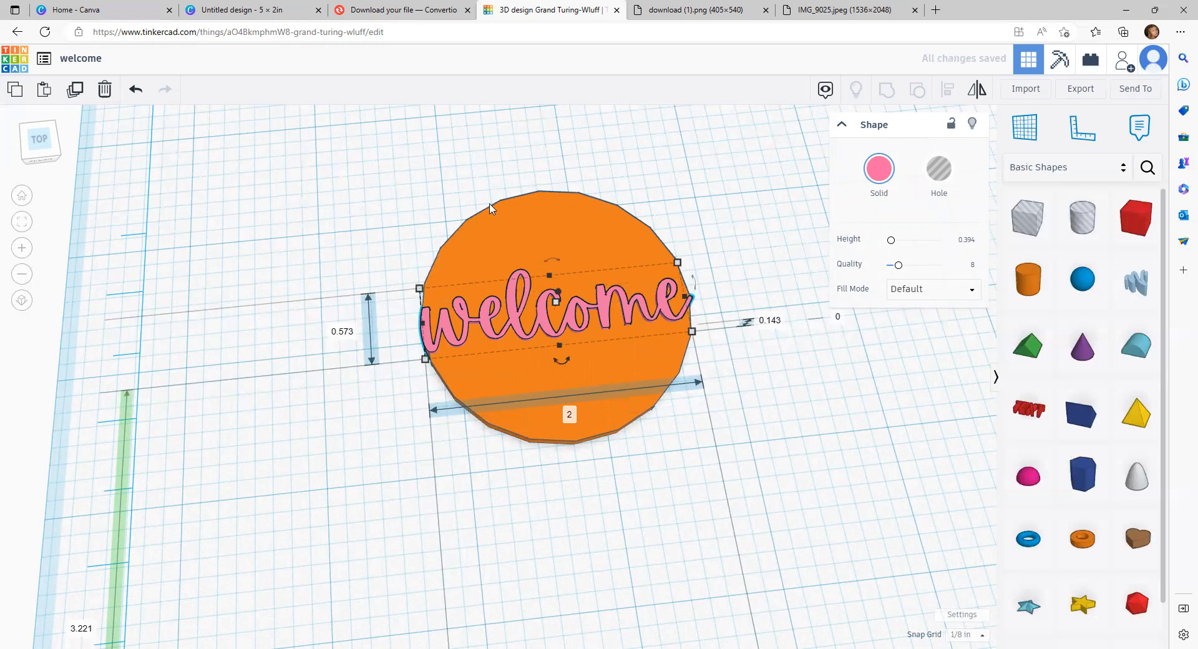
# Move the welcome lettering off the disc onto the workplane in front of it
pyautogui.hotkey('ctrl', 'a')
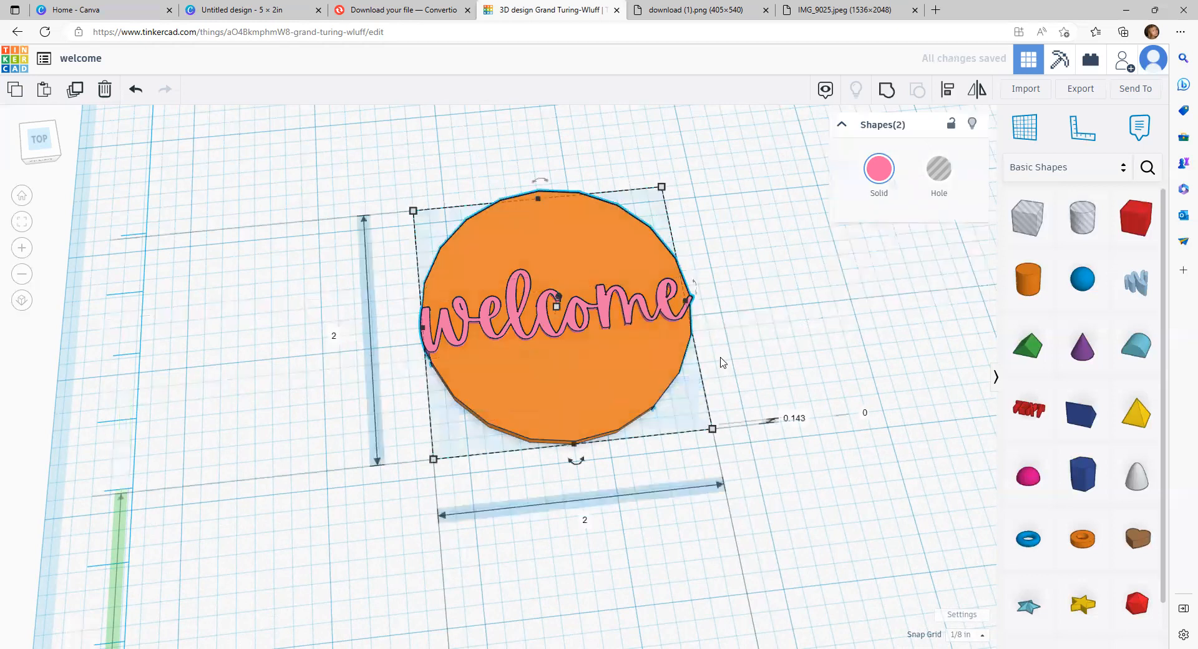
pyautogui.click(720, 358)
pyautogui.moveTo(542, 315); pyautogui.dragTo(522, 247)
pyautogui.moveTo(531, 338); pyautogui.dragTo(510, 500)
pyautogui.moveTo(761, 538); pyautogui.dragTo(635, 397, button='right')
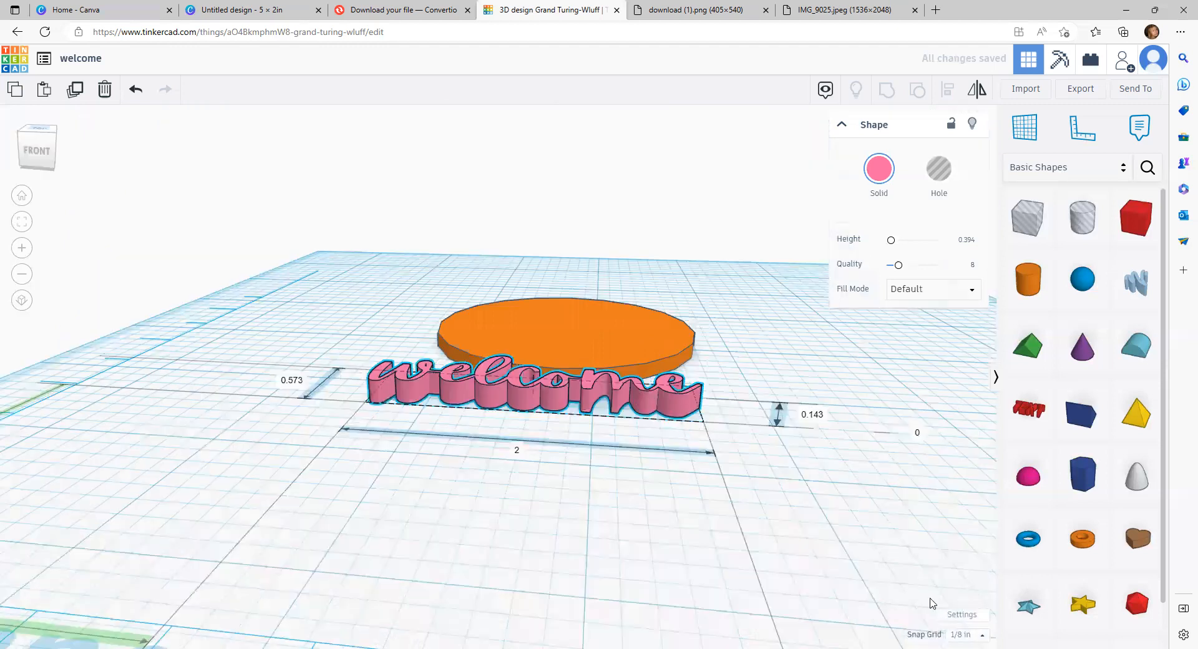
# Change the workspace units to millimetres
pyautogui.click(961, 614)
pyautogui.click(590, 350)
pyautogui.click(586, 371)
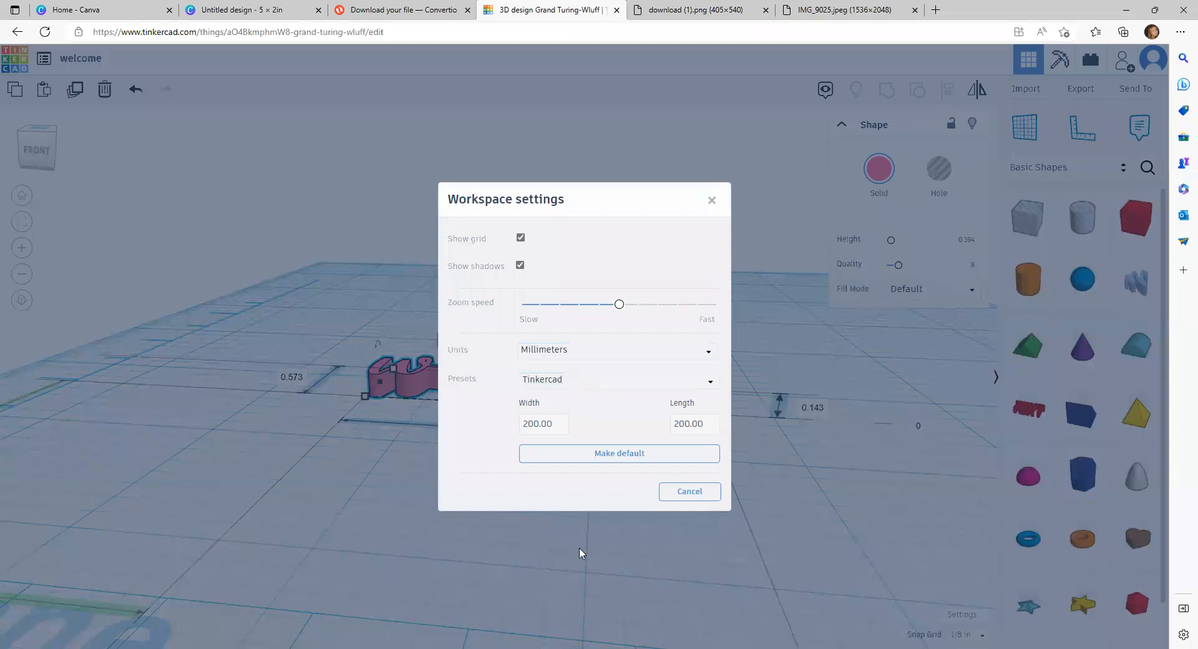
pyautogui.click(579, 547)
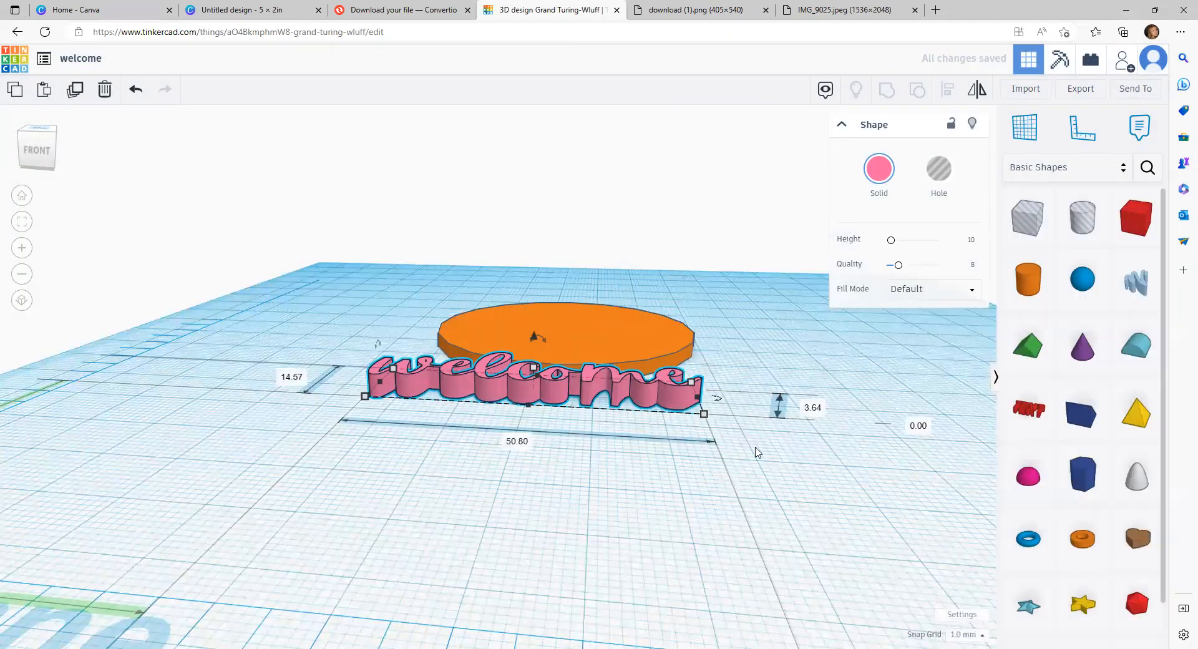
# Set the welcome lettering's height to 1.5 mm
pyautogui.click(811, 409)
pyautogui.write('1.5')
pyautogui.press('Return')
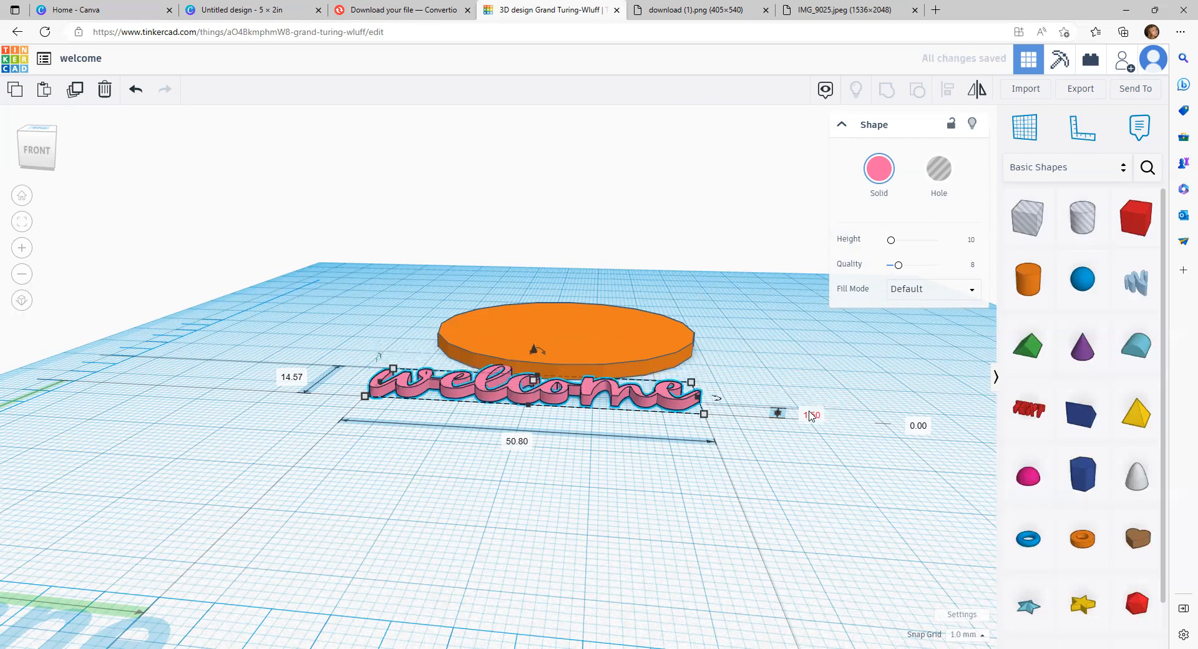
pyautogui.moveTo(607, 497); pyautogui.dragTo(604, 530, button='right')
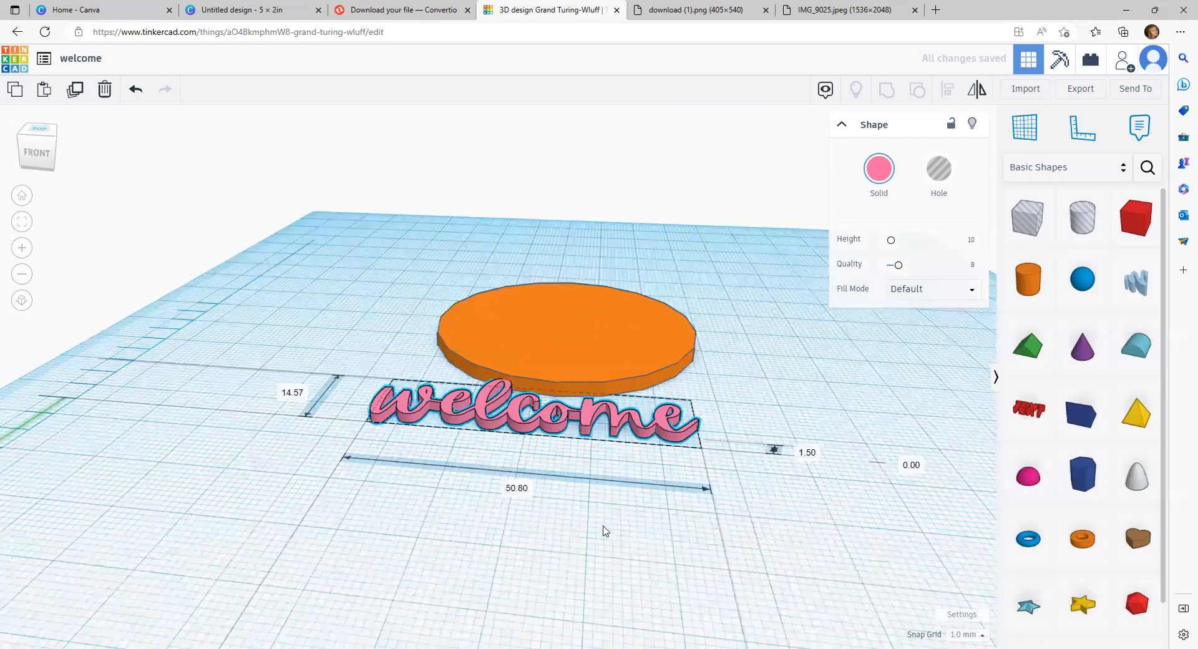
pyautogui.moveTo(516, 486); pyautogui.dragTo(516, 521, button='right')
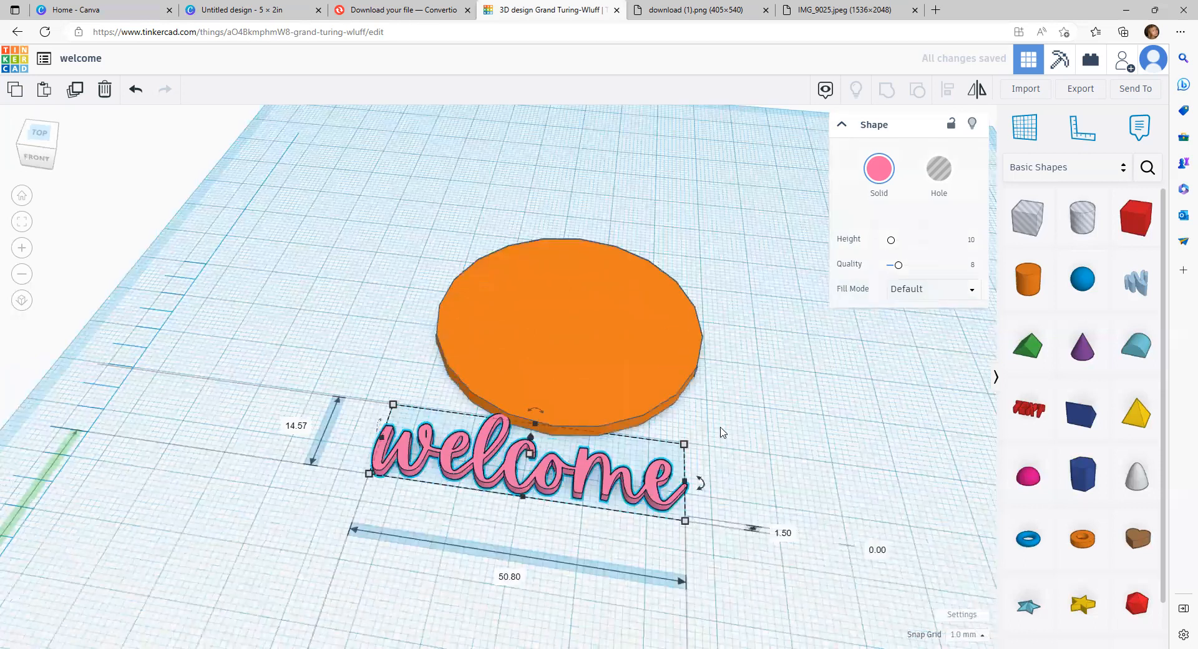
pyautogui.moveTo(759, 447); pyautogui.dragTo(800, 477, button='right')
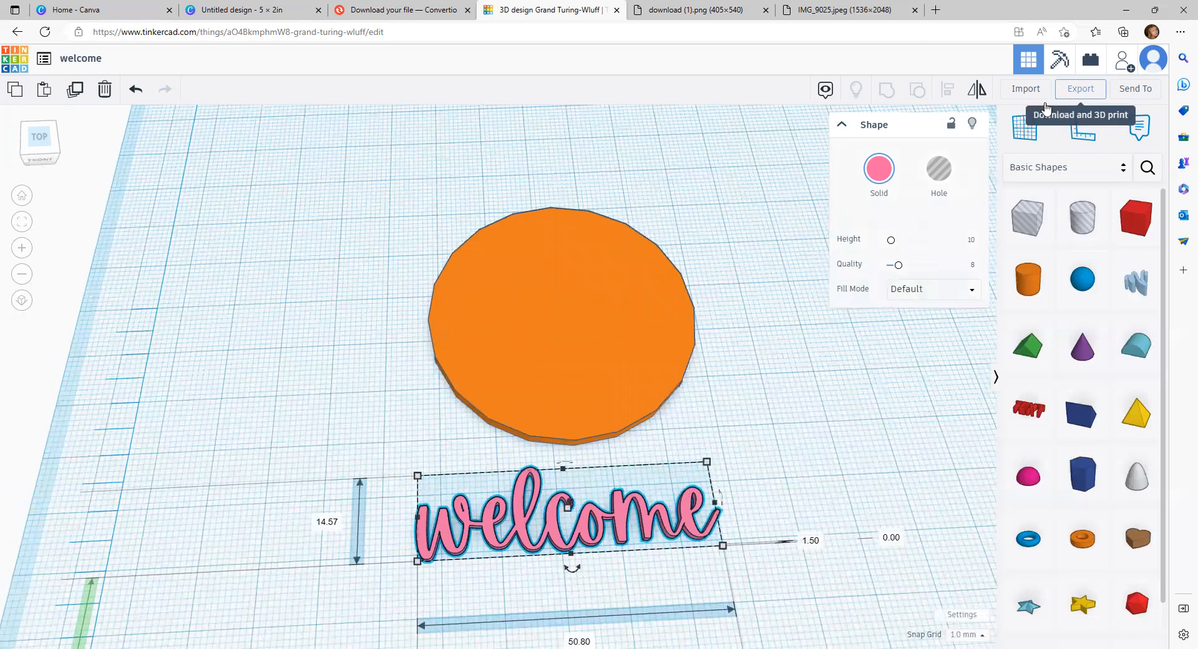
# Check the reference photo of the welcome wreath, and reposition the lettering on the workplane in front of the disc and off to its left
pyautogui.moveTo(494, 479); pyautogui.dragTo(232, 408)
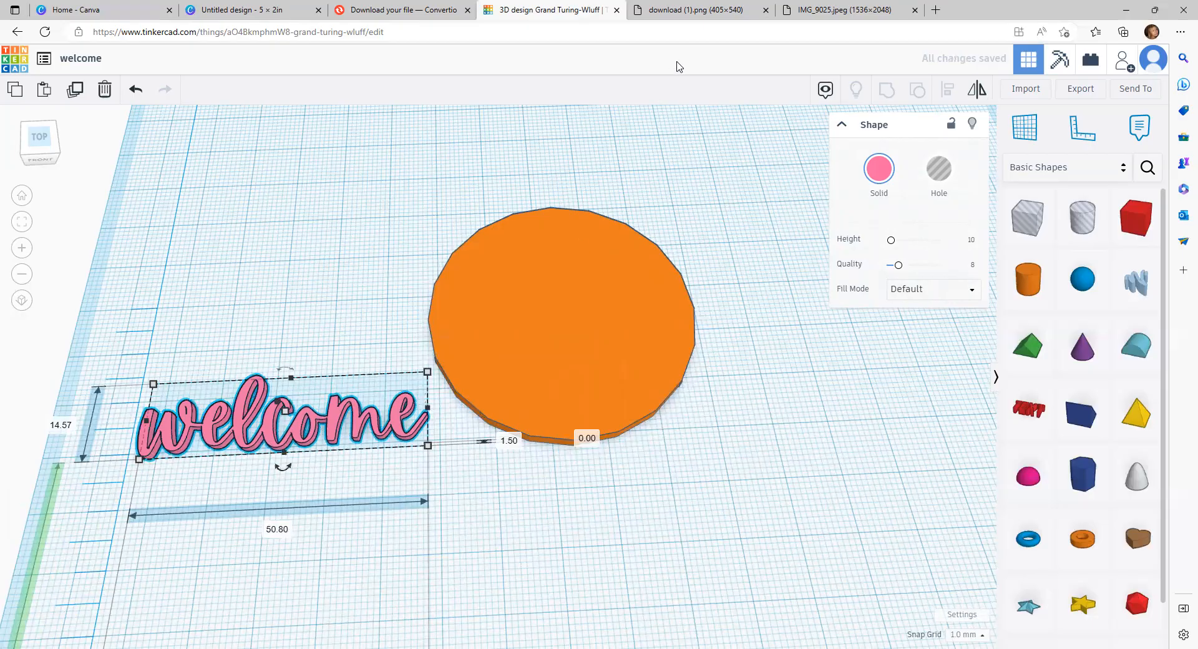
pyautogui.hotkey('ctrl', 'Tab')
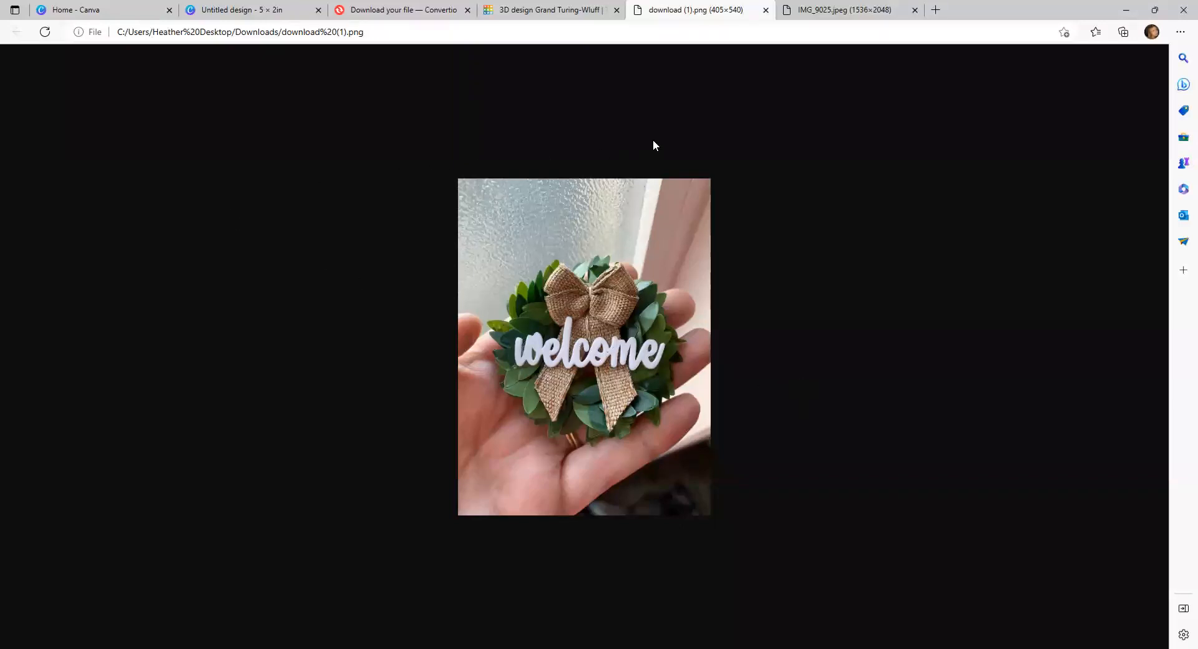
pyautogui.click(121, 10)
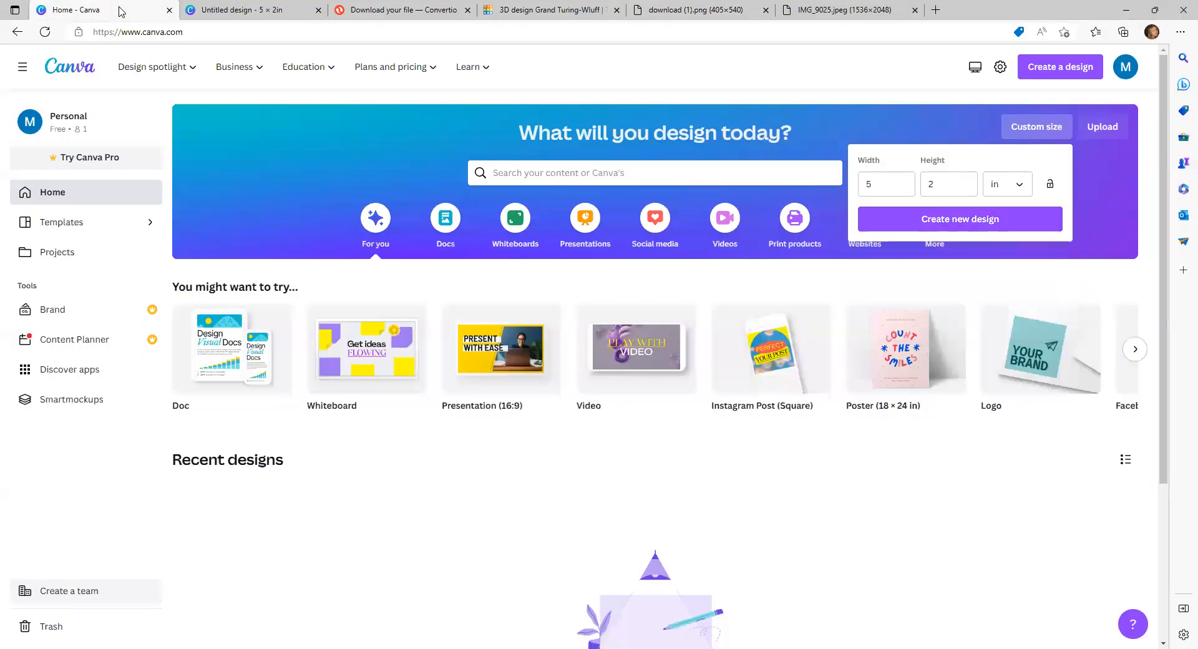
pyautogui.click(532, 8)
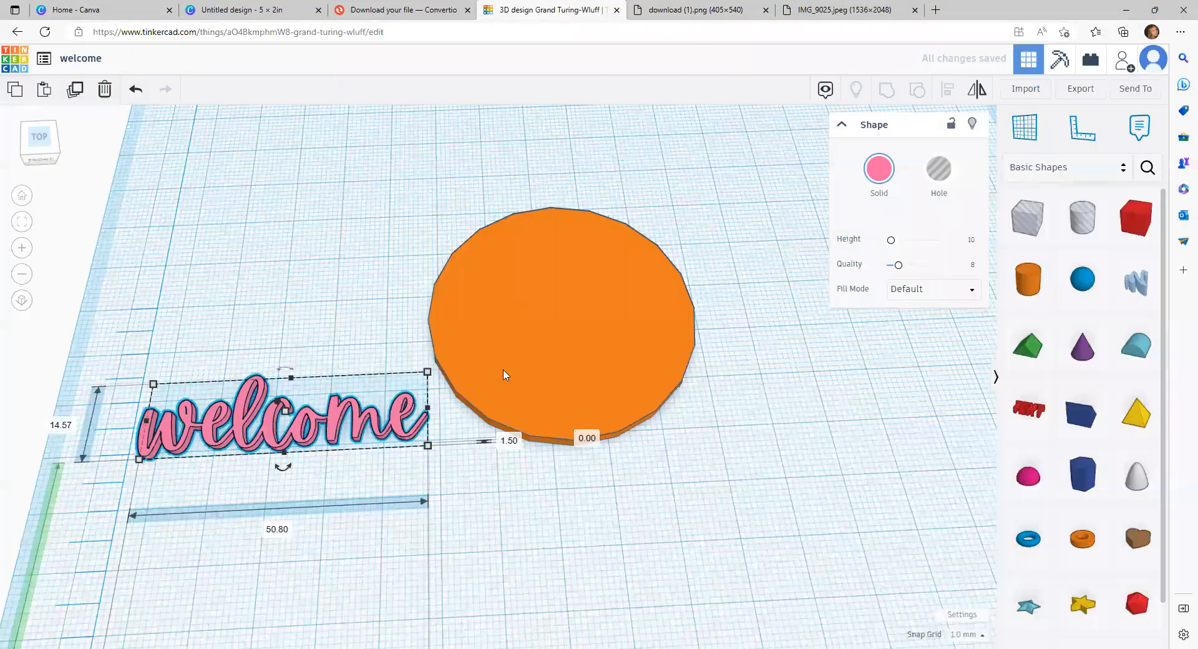
pyautogui.moveTo(272, 437); pyautogui.dragTo(524, 502)
pyautogui.moveTo(366, 529); pyautogui.dragTo(368, 529)
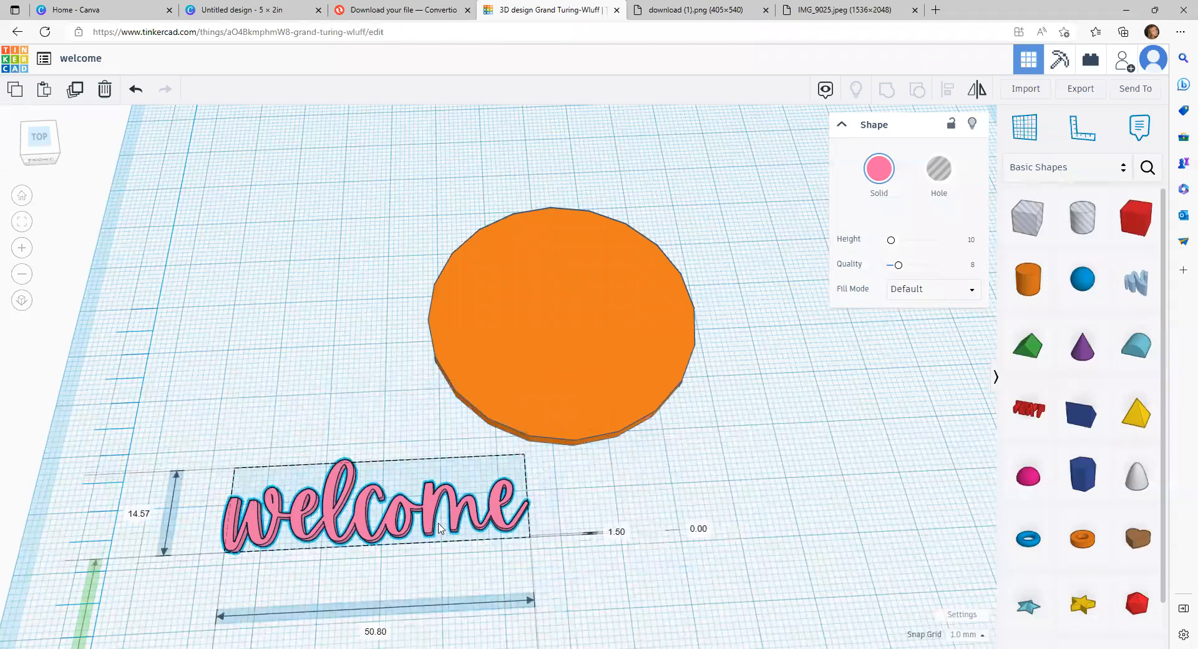